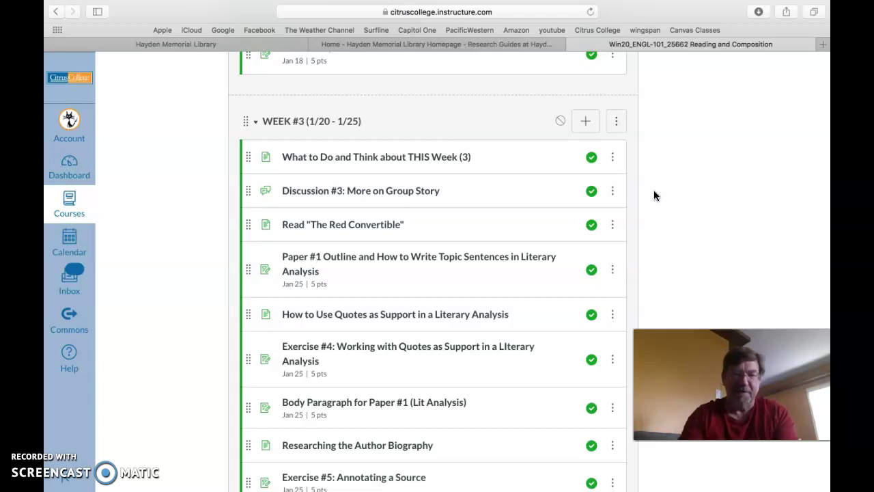
- Review the Week #3 module items, including the Researching the Author Biography page
scroll(401, 392, down, 3)
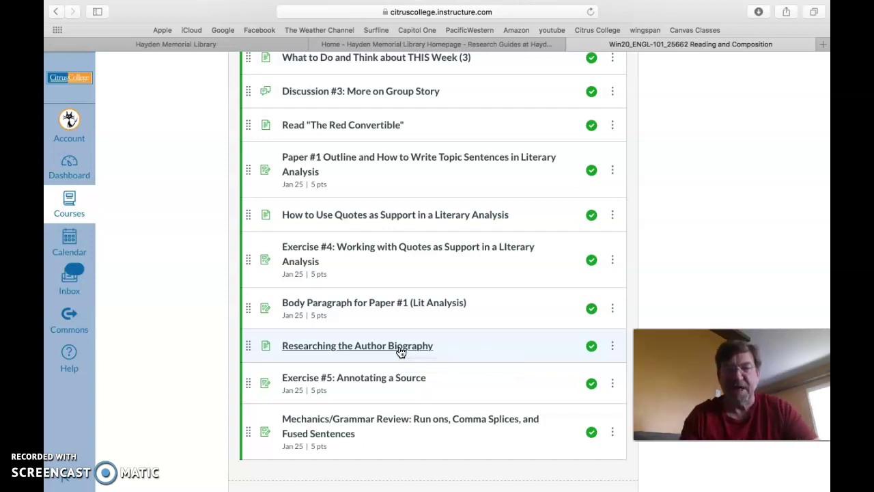
click(434, 348)
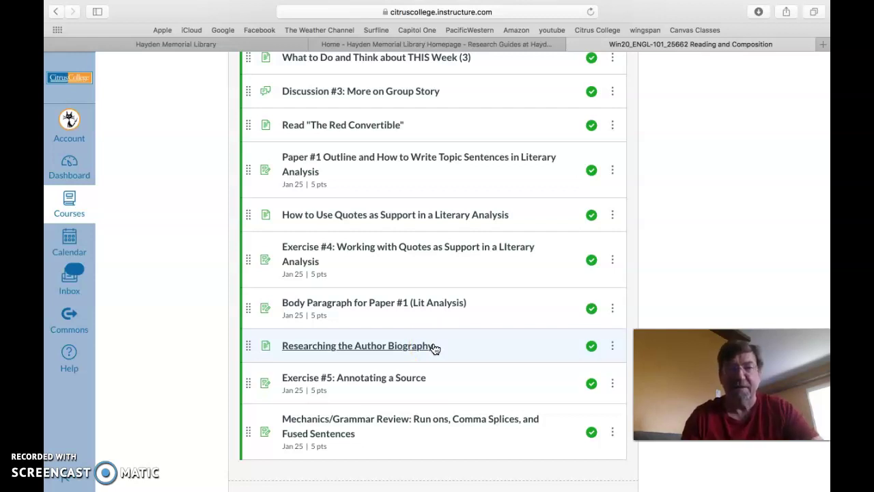
scroll(166, 183, up, 5)
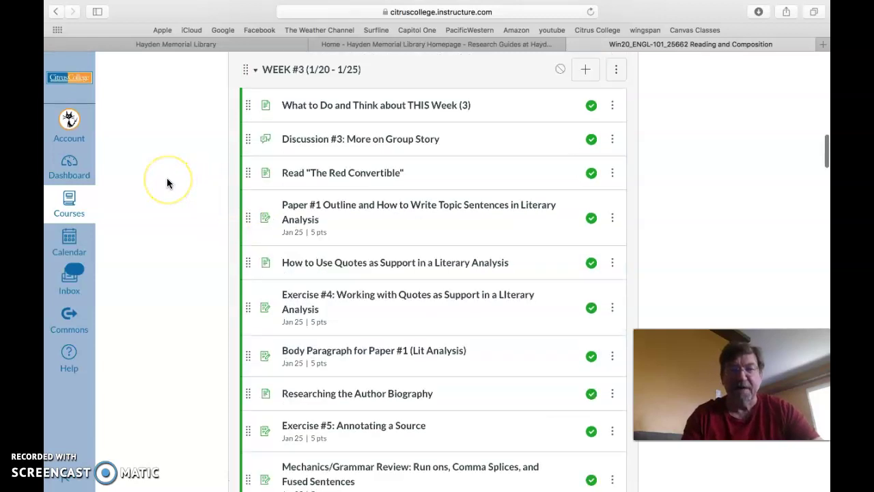
- Find the Hayden Memorial Library link in the course navigation and bring up the library's homepage
scroll(167, 182, up, 12)
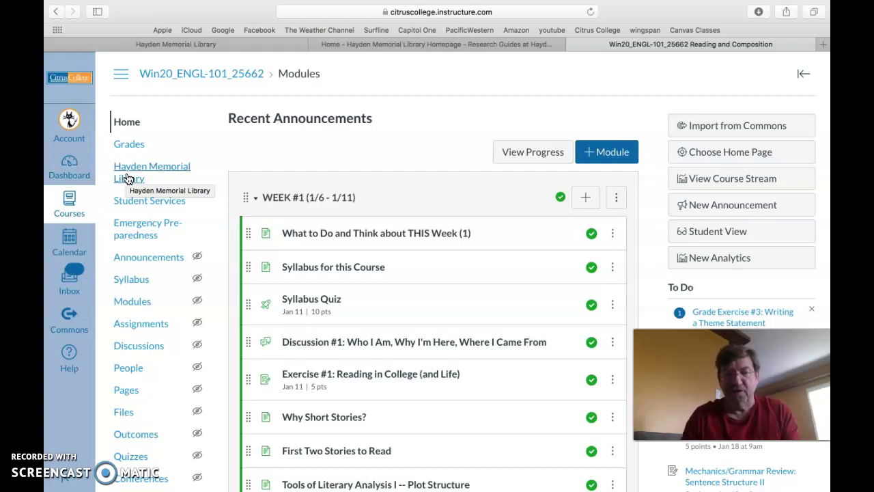
click(139, 170)
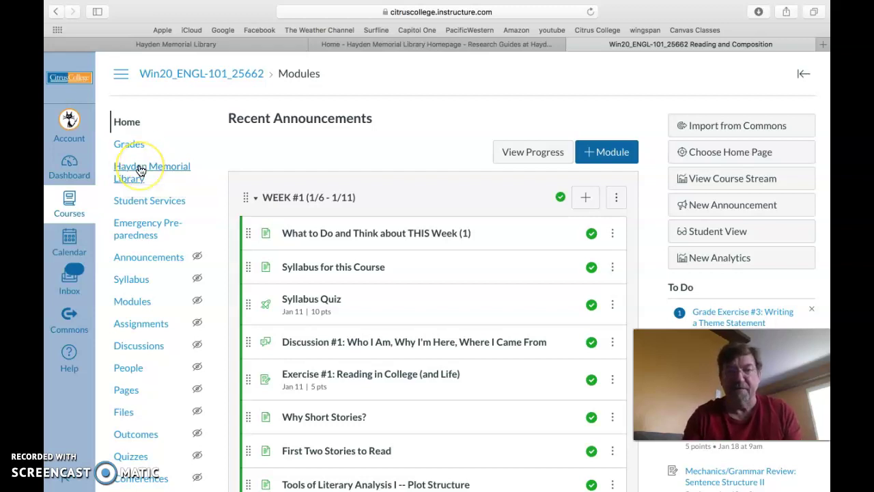
click(413, 43)
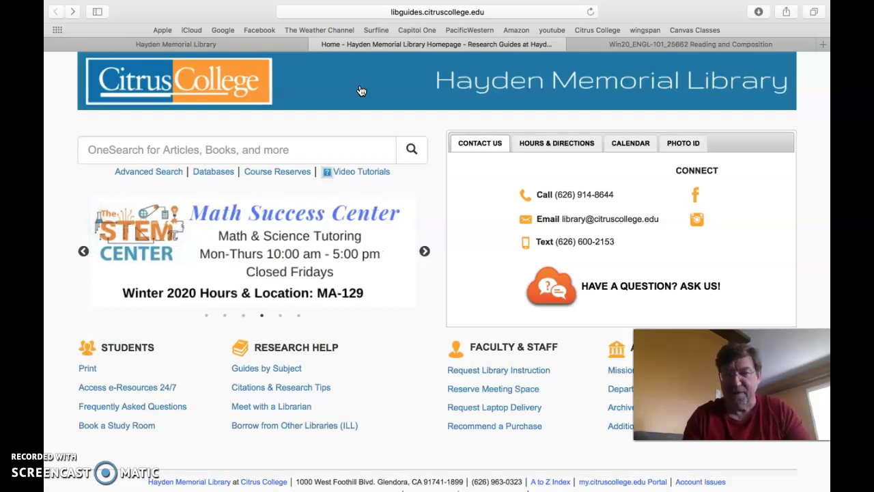
- Open the library's A-Z Databases list
click(128, 394)
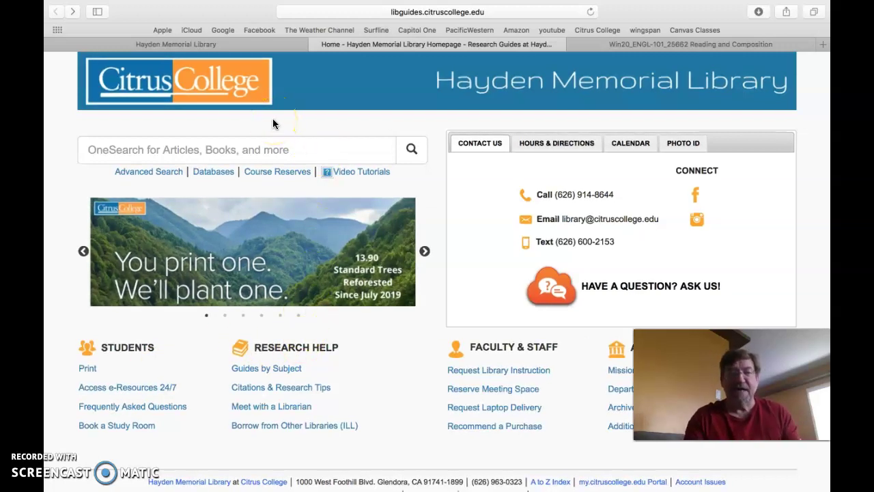
click(215, 172)
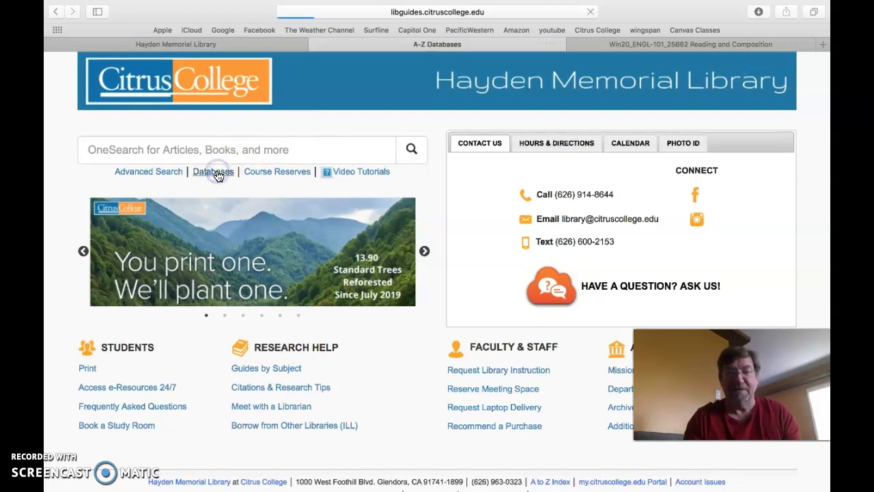
click(371, 259)
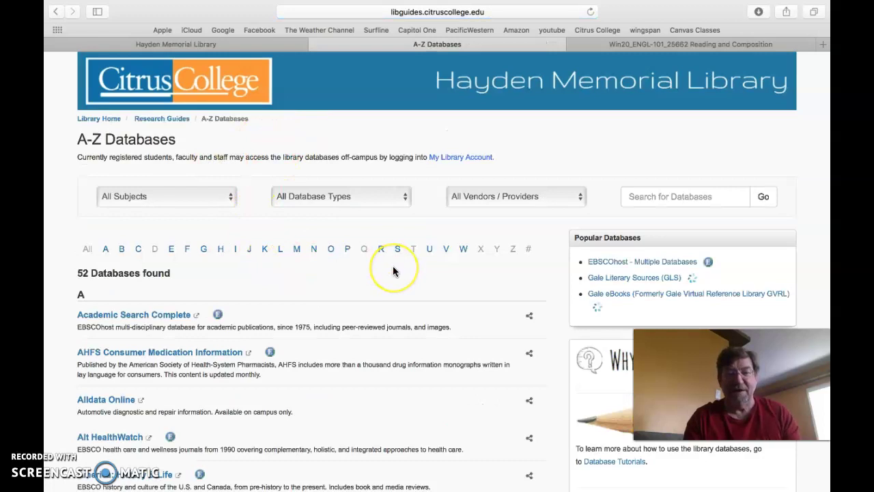
- Browse the A-Z database list and open the EBSCOhost eBook Collection
scroll(393, 267, down, 5)
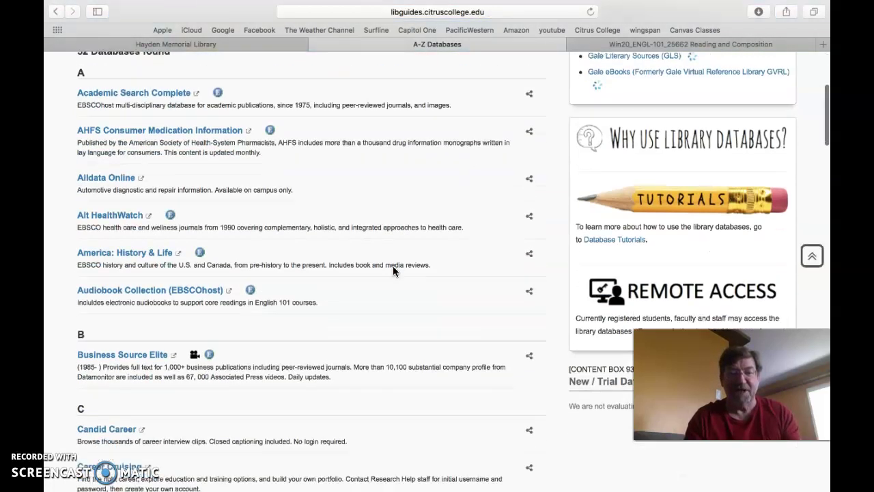
scroll(393, 271, down, 3)
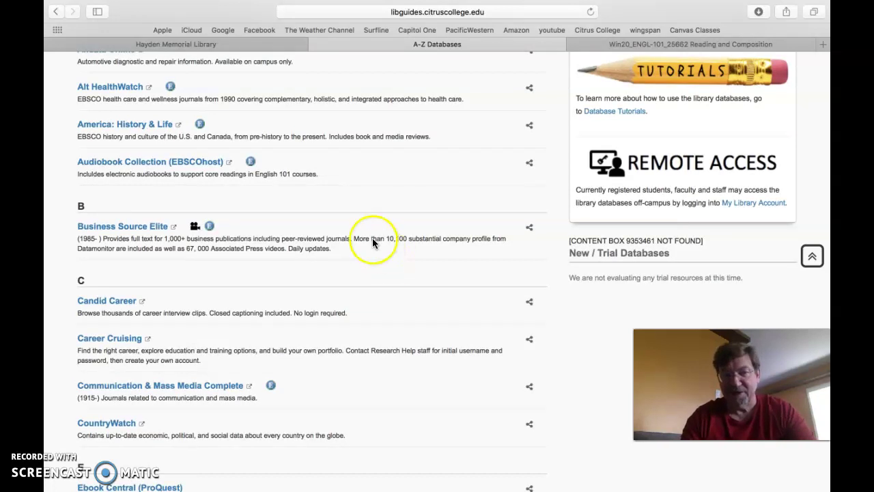
scroll(351, 207, up, 4)
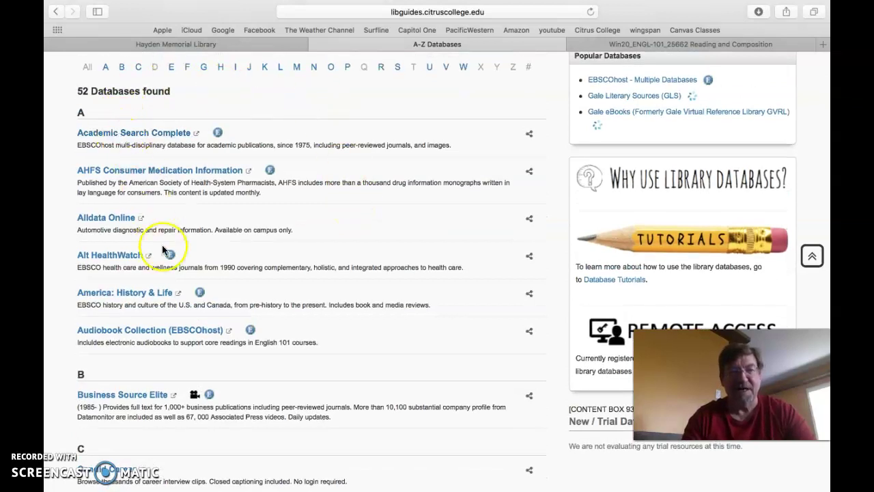
scroll(162, 247, down, 10)
scroll(162, 249, down, 3)
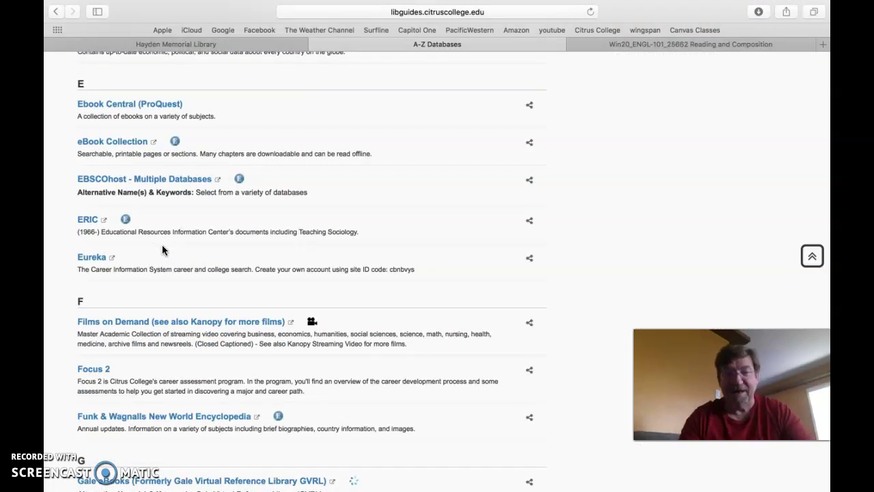
scroll(161, 250, up, 5)
scroll(162, 250, down, 10)
scroll(162, 250, down, 1)
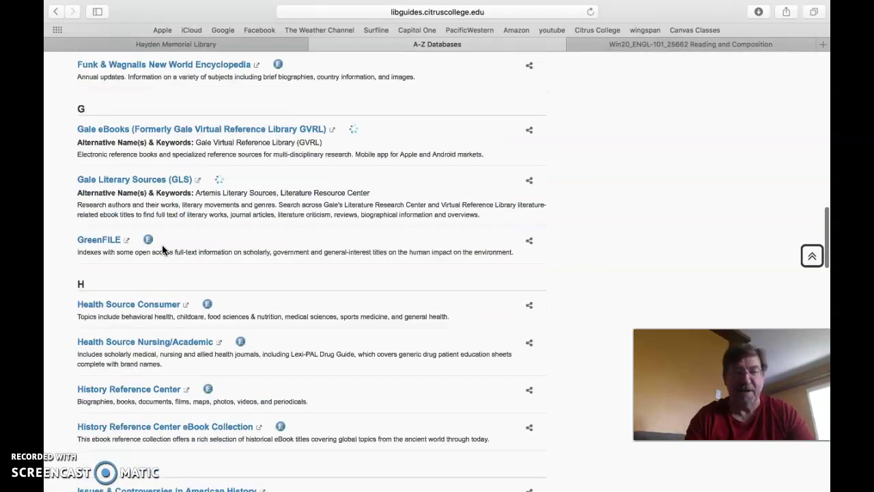
scroll(162, 249, up, 10)
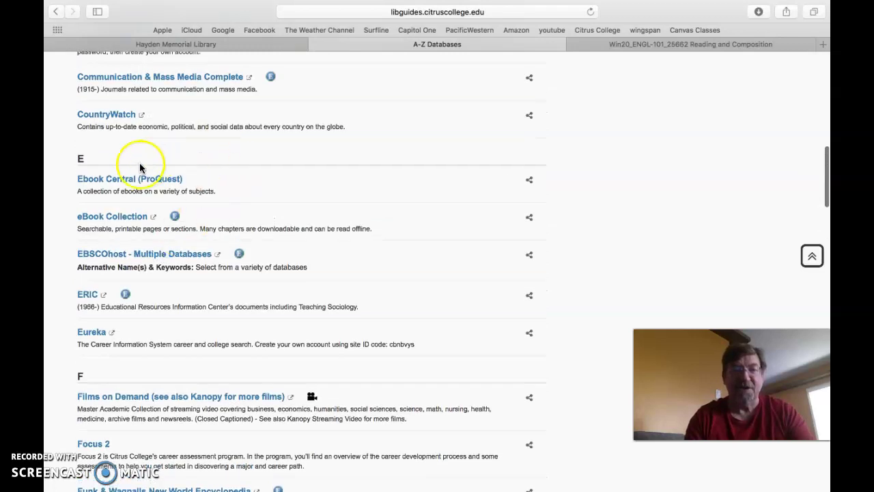
click(98, 219)
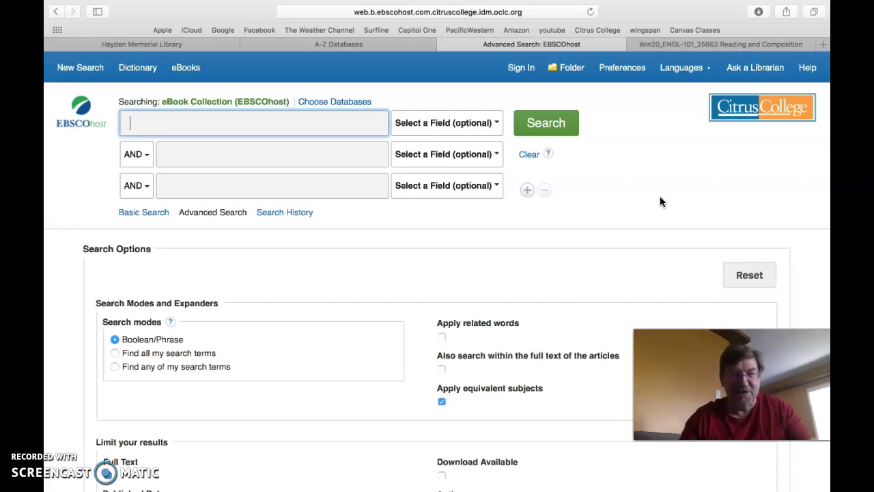
- Search the eBook Collection for "louise erdrich"
text(louise er)
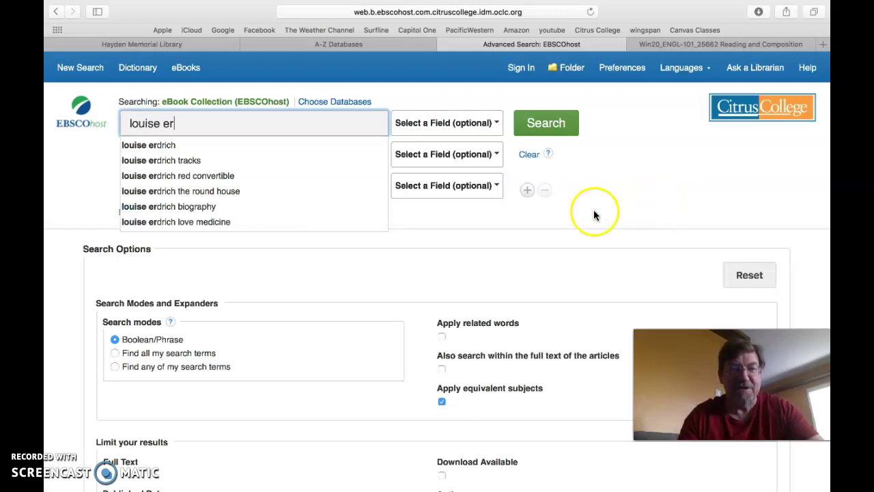
click(153, 152)
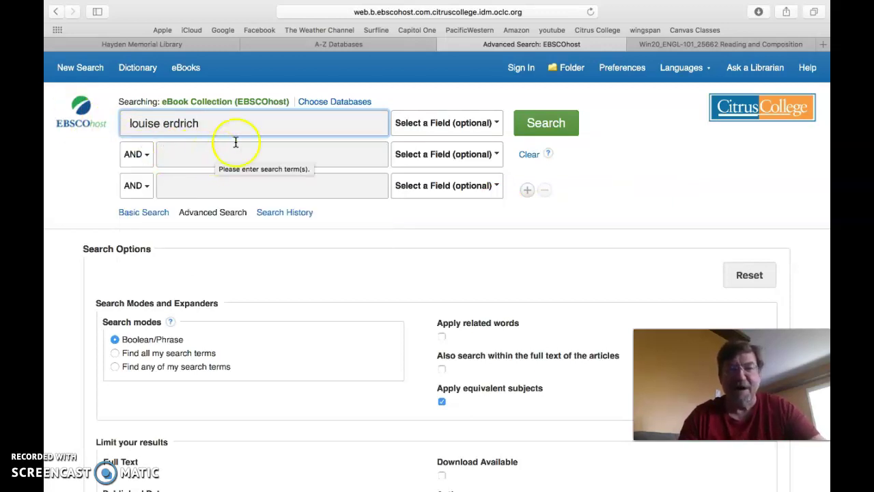
click(551, 125)
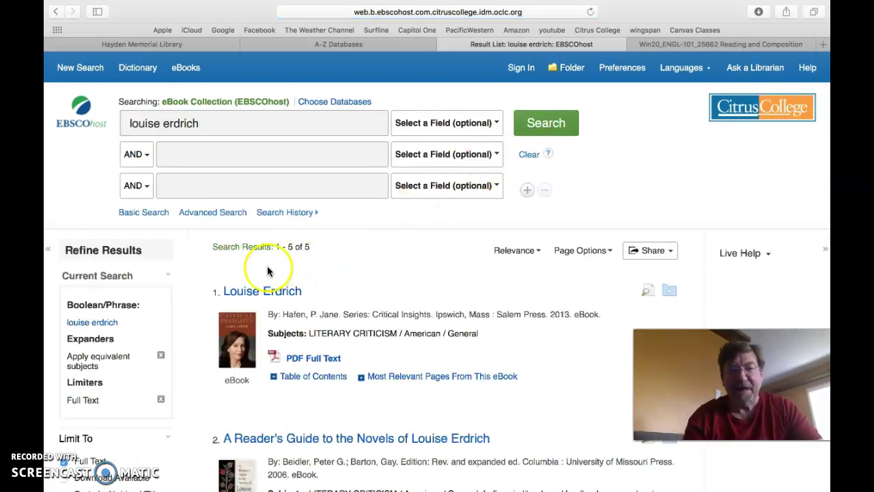
- Look through the eBook results and open the PDF full text of the Critical Insights volume Louise Erdrich
scroll(351, 256, down, 3)
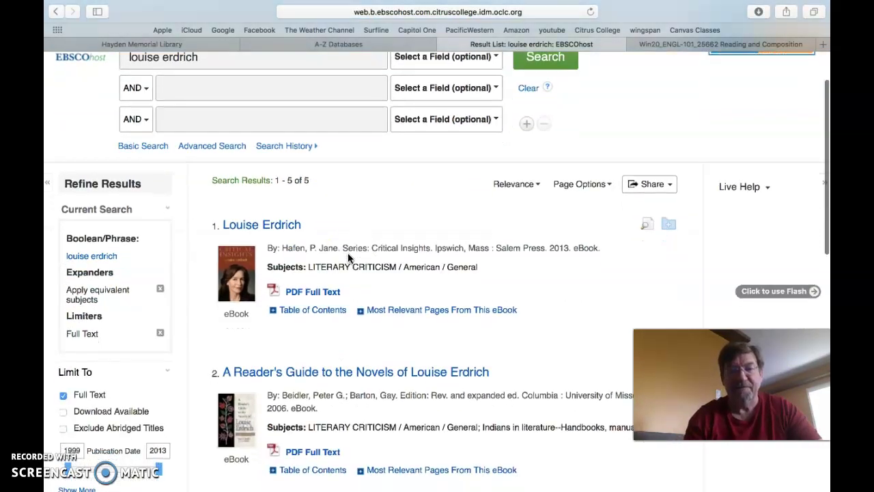
scroll(433, 321, down, 5)
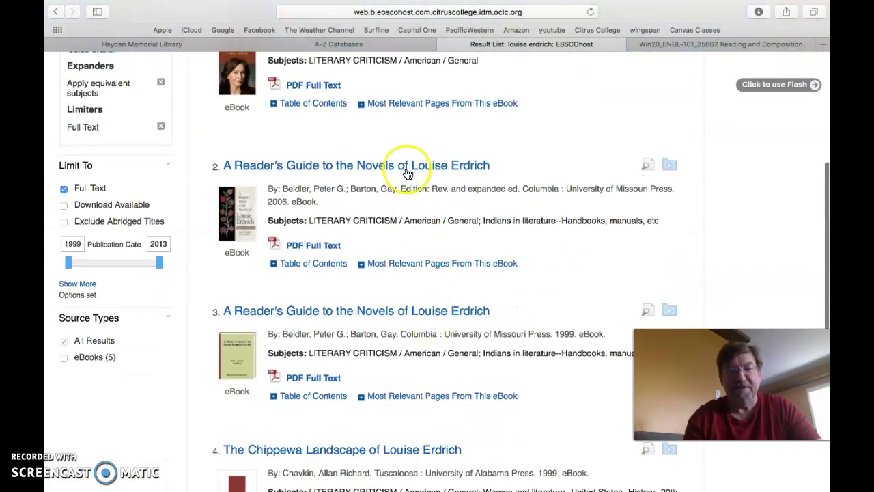
scroll(464, 304, down, 6)
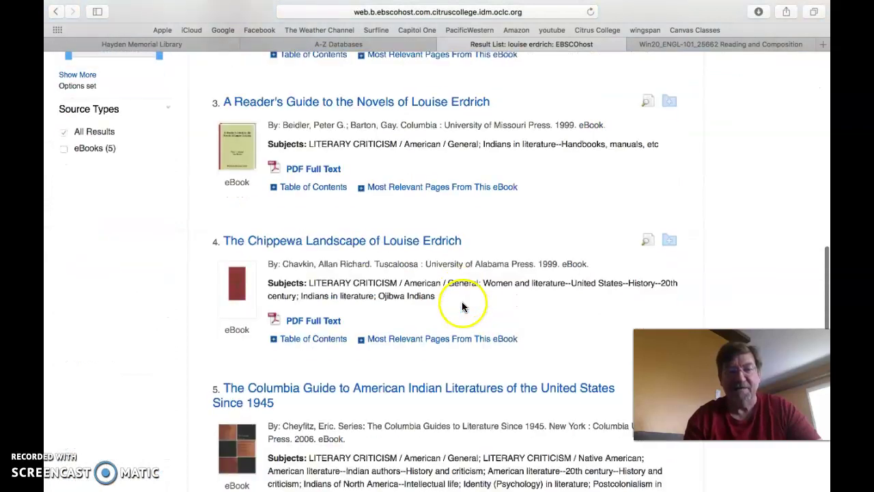
scroll(587, 270, down, 5)
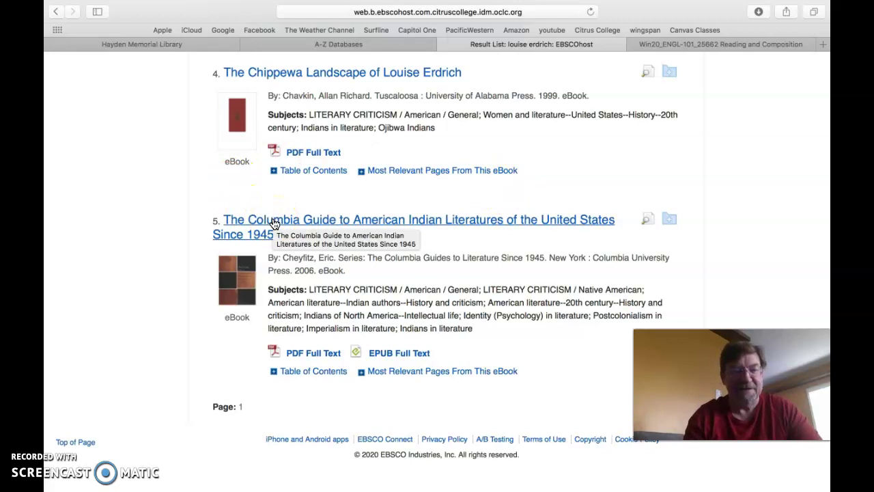
scroll(274, 223, up, 15)
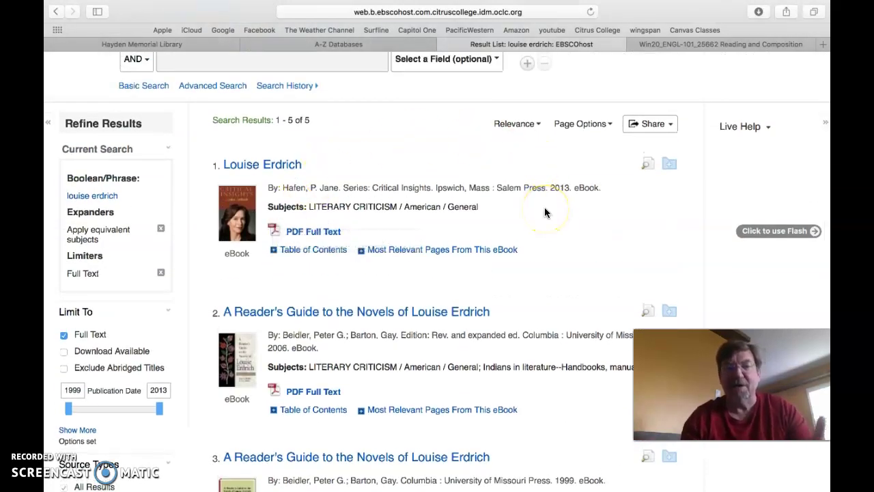
click(302, 235)
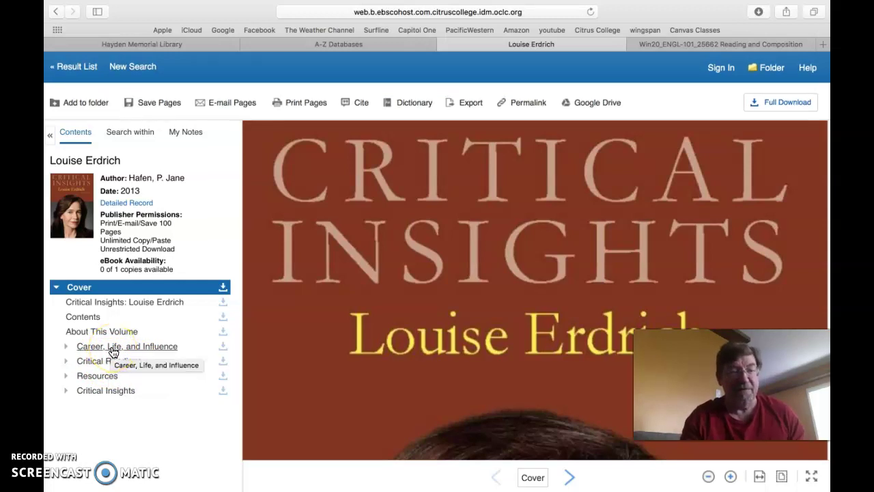
- Go to the Career, Life, and Influence section of the eBook and read through the On Louise Erdrich chapter
click(113, 352)
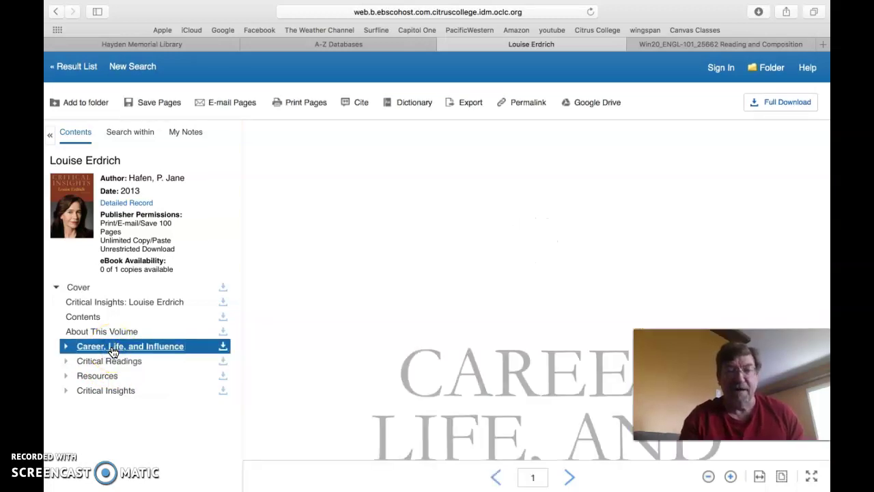
scroll(521, 367, down, 10)
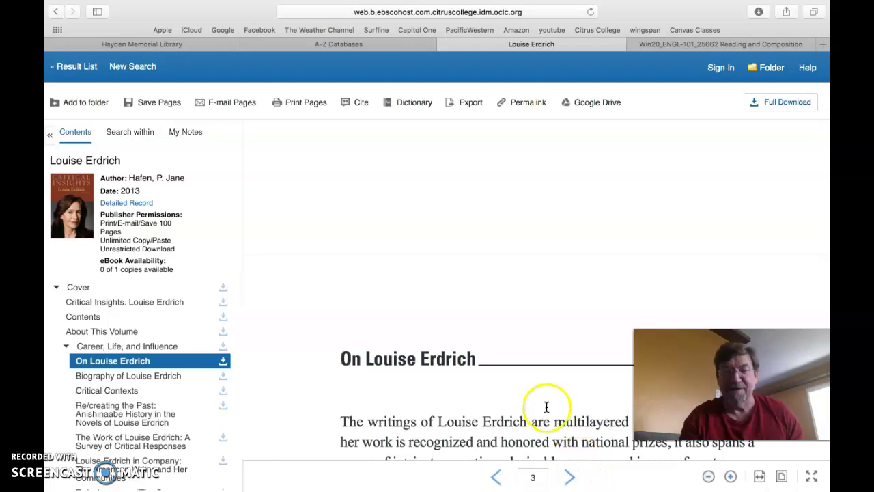
scroll(546, 407, down, 1)
scroll(546, 408, down, 15)
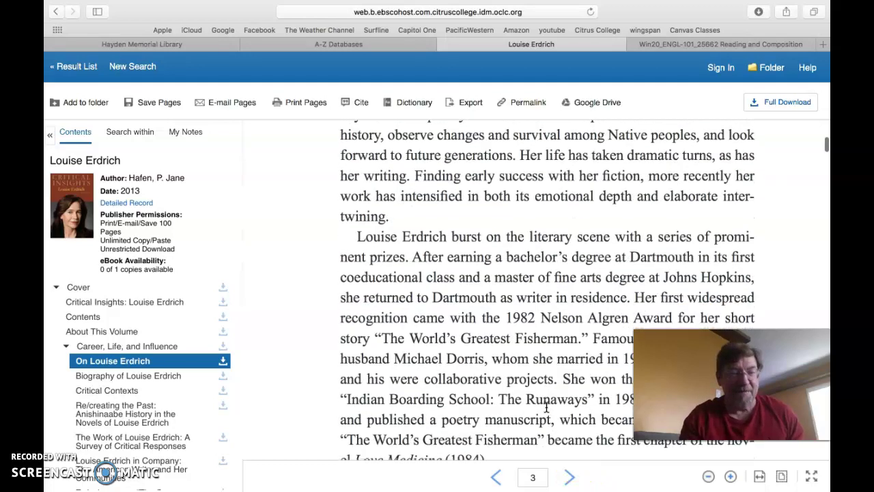
scroll(546, 408, down, 18)
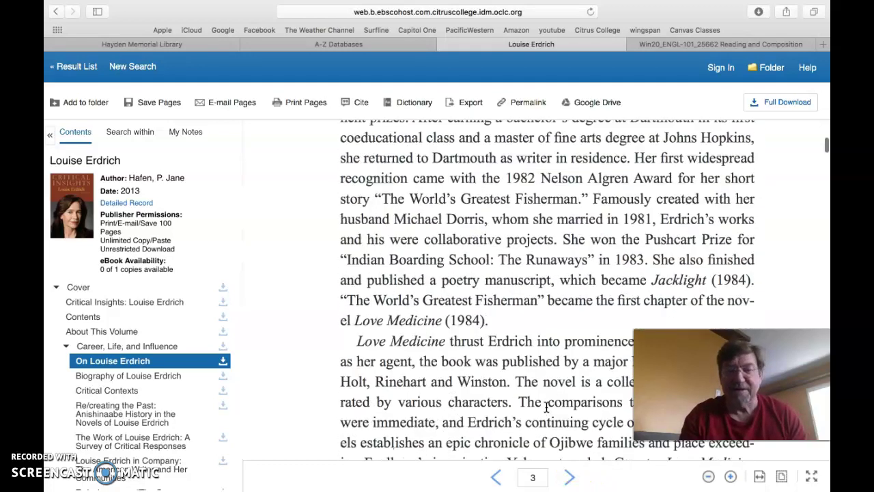
scroll(547, 408, down, 2)
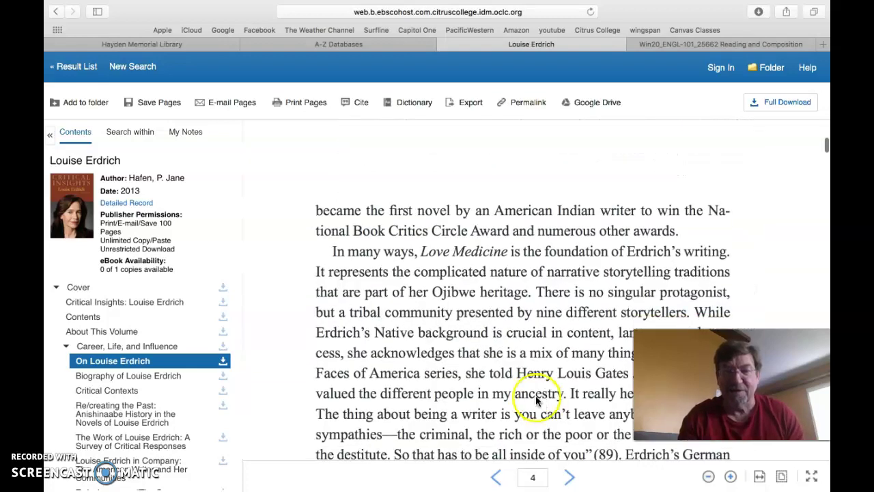
scroll(530, 302, down, 9)
scroll(530, 303, down, 8)
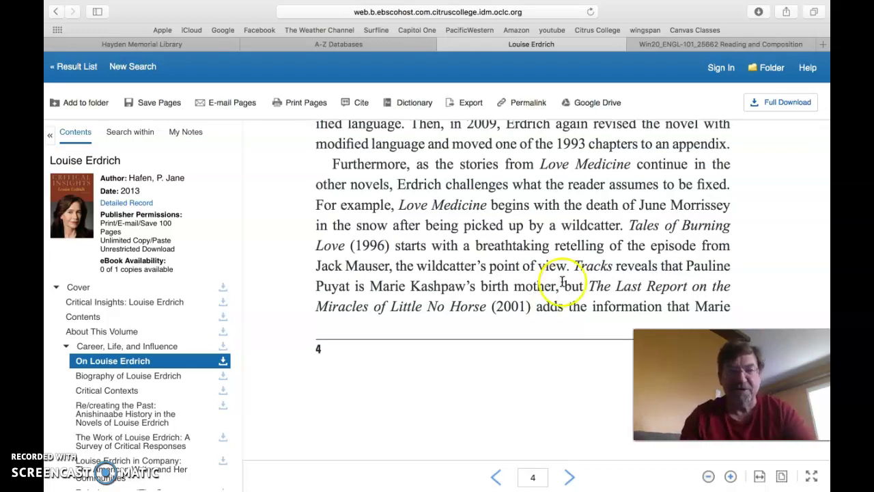
- Search within the eBook for the keyword "influences"
click(134, 134)
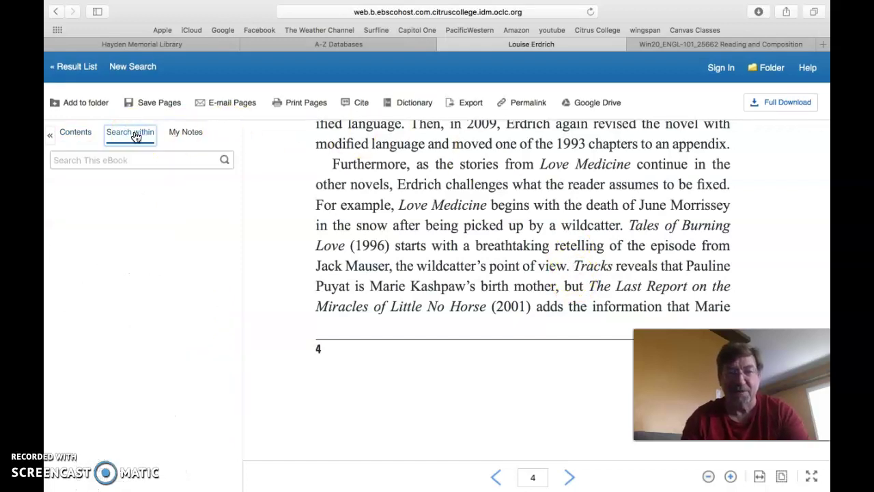
click(83, 159)
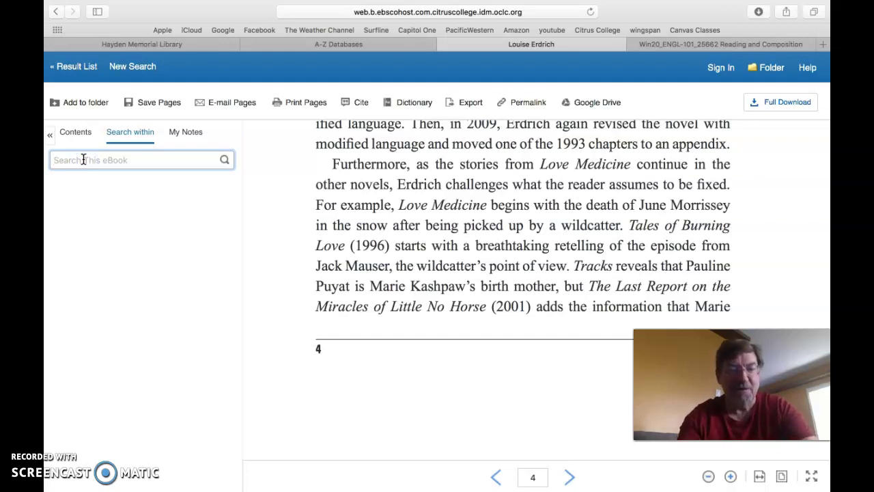
text(influe)
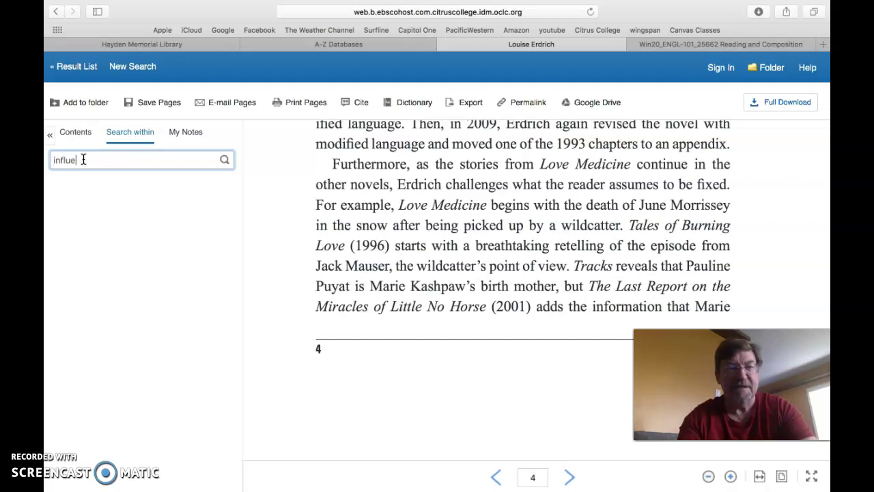
key(Return)
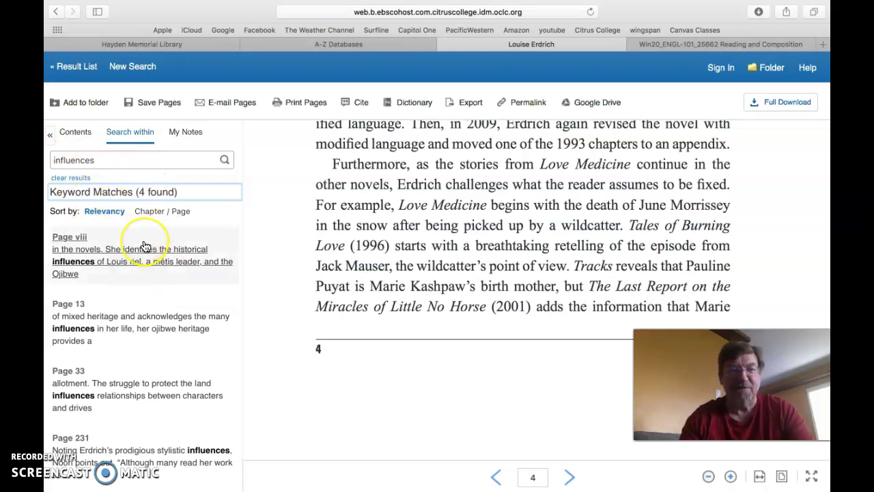
- Look over the keyword matches for "influences" and open the match on page 13 of the eBook
scroll(145, 246, down, 1)
scroll(119, 305, up, 1)
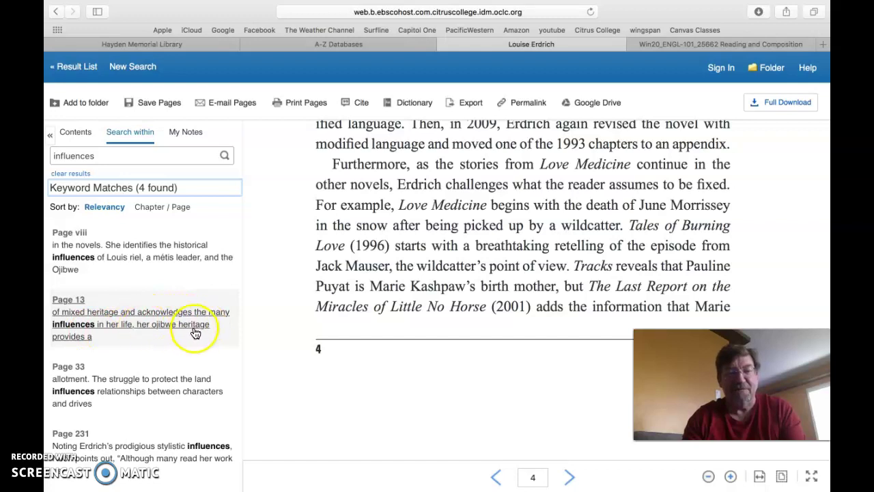
click(138, 315)
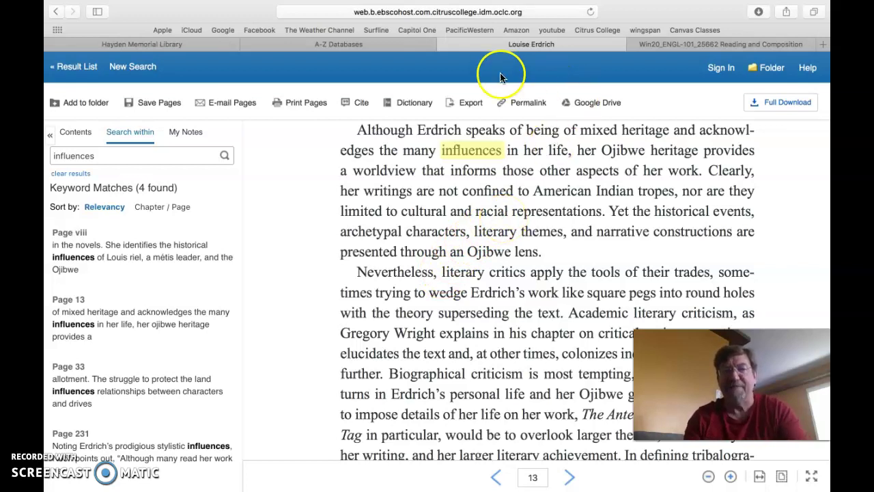
- Display the eBook's citation formats and find the MLA Works Cited entry
click(356, 104)
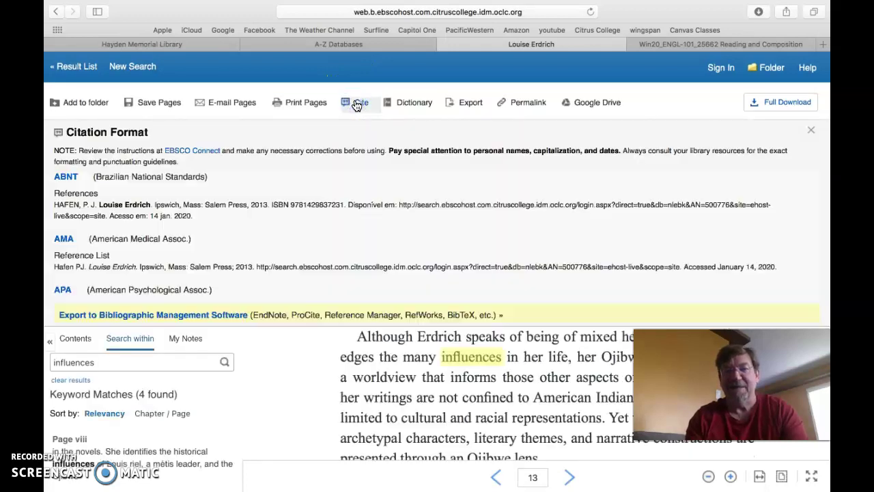
scroll(258, 184, down, 5)
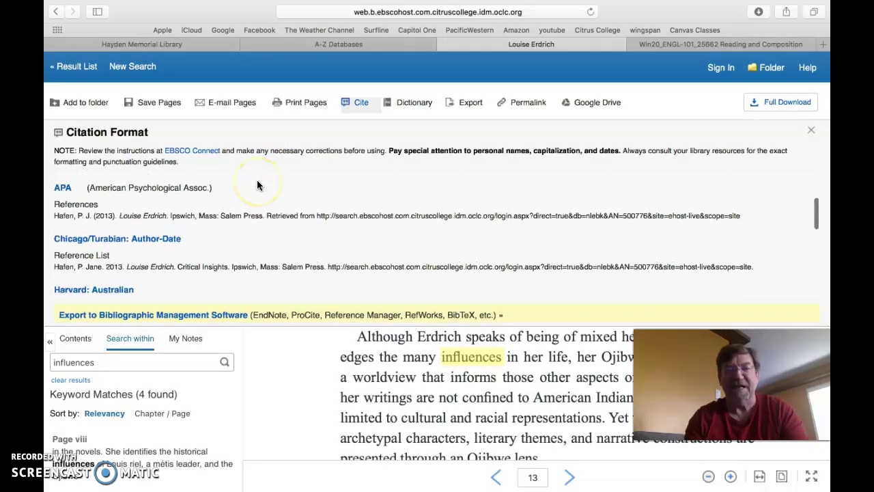
scroll(257, 184, down, 5)
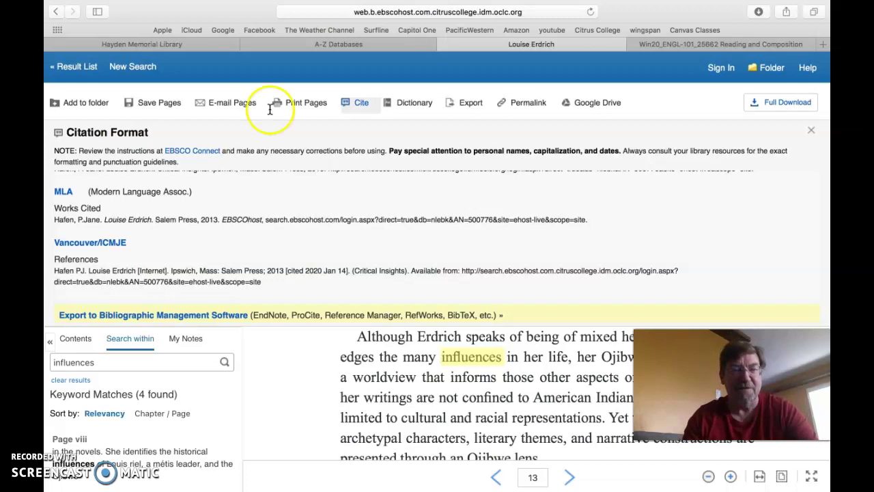
- Return to the EBSCOhost result list for "louise erdrich" and look over the other eBook titles
mouse_move(84, 14)
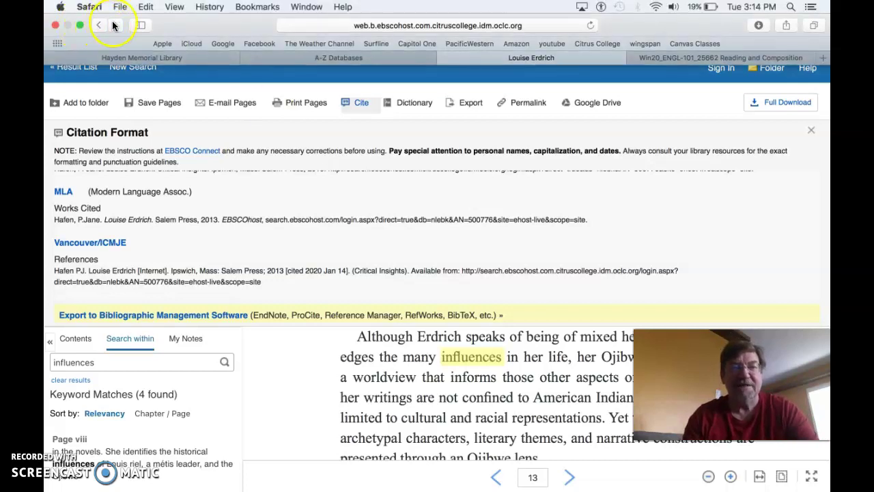
click(99, 25)
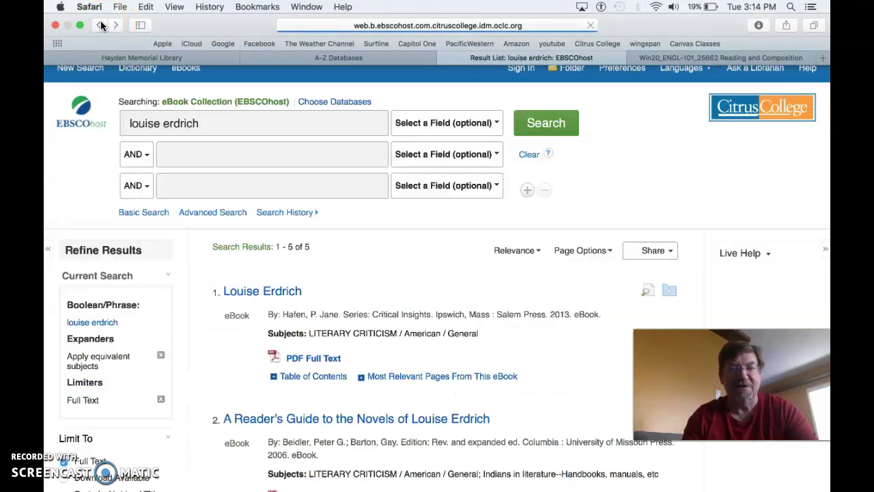
scroll(439, 343, down, 3)
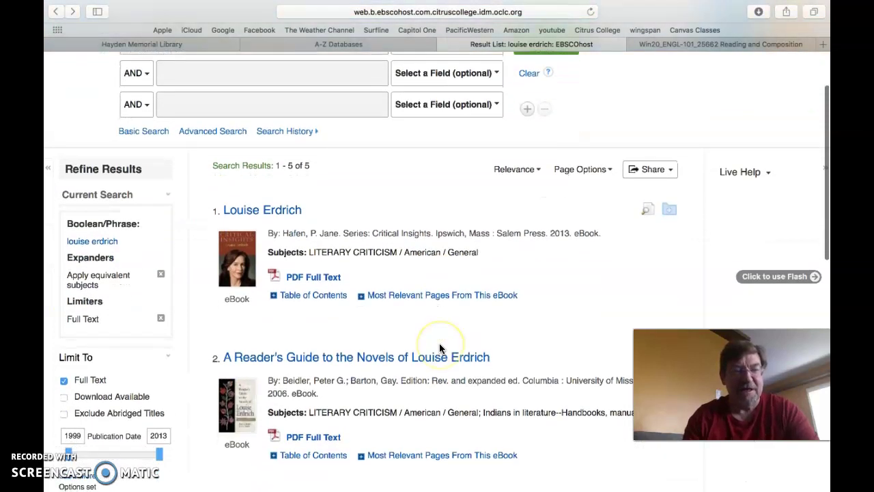
scroll(440, 348, down, 1)
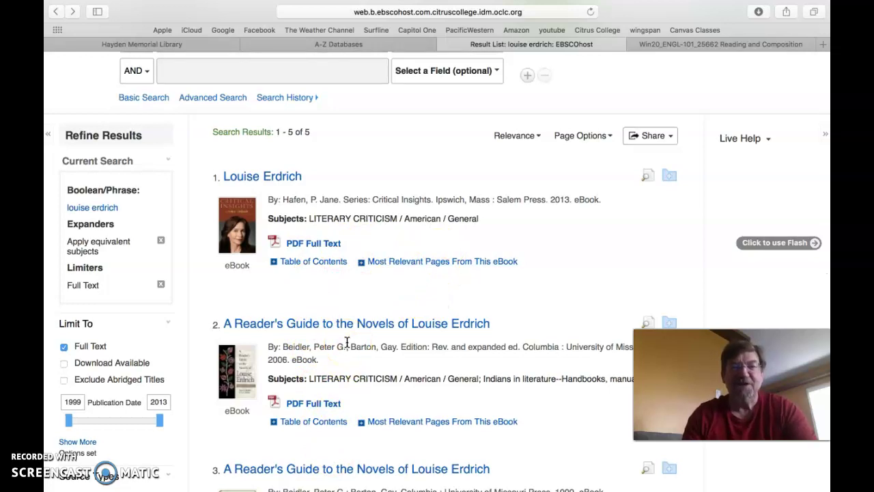
- Go back to the library's A-Z Databases list and open Gale eBooks
click(353, 44)
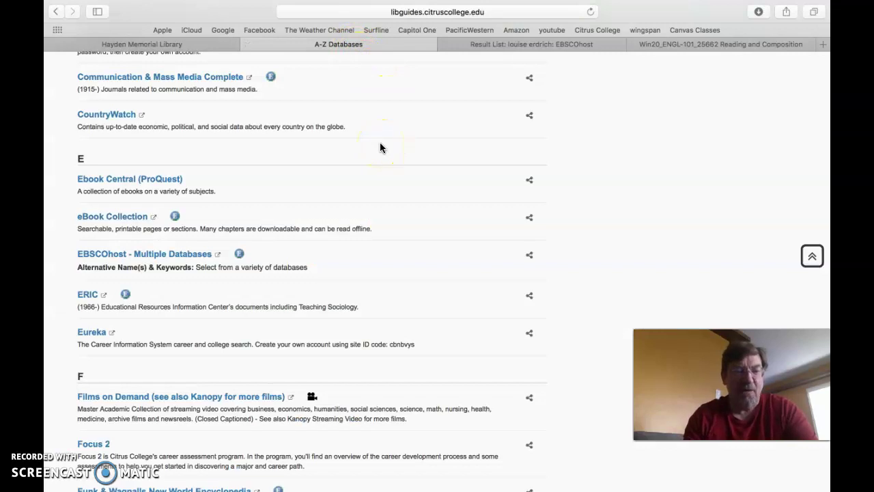
scroll(380, 142, down, 10)
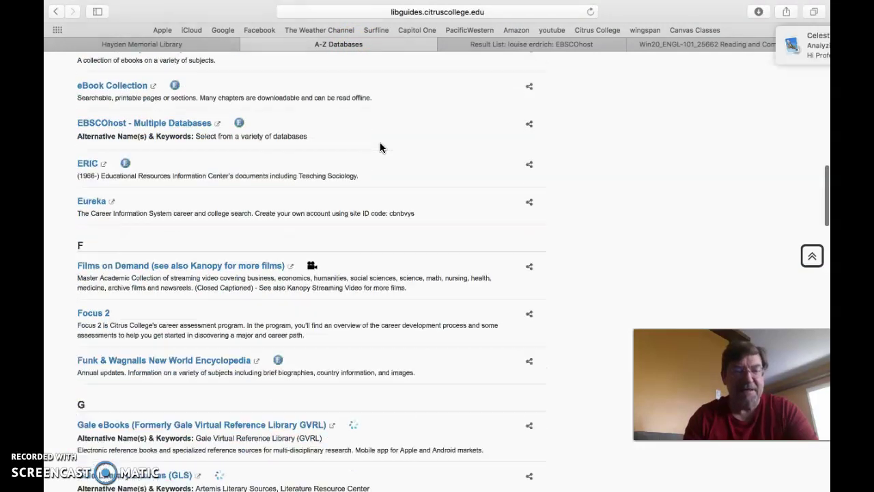
scroll(379, 142, down, 2)
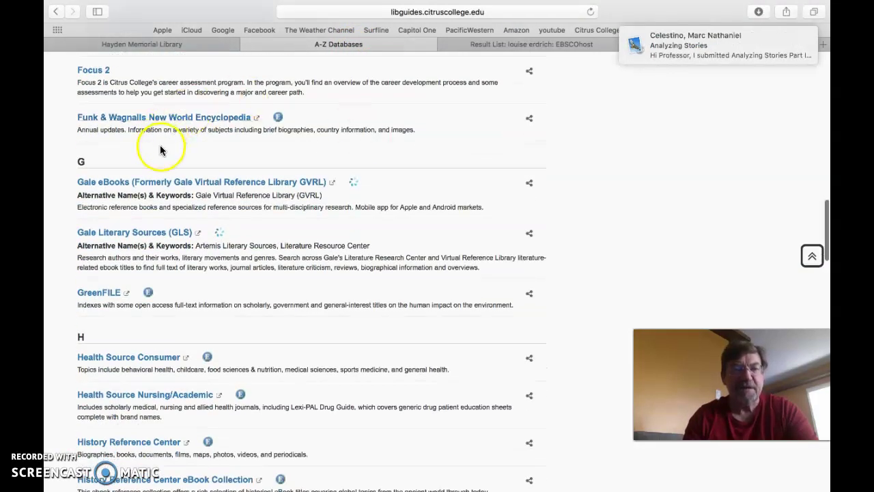
click(165, 185)
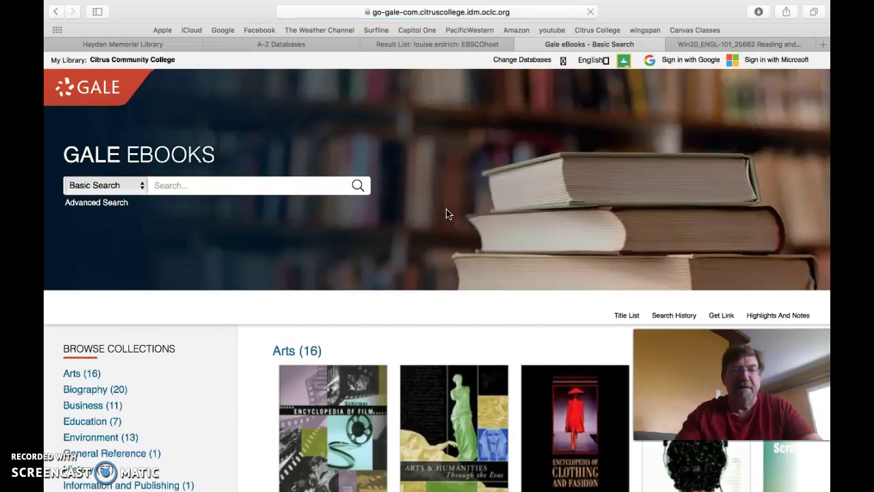
click(171, 185)
text(louise erdrich)
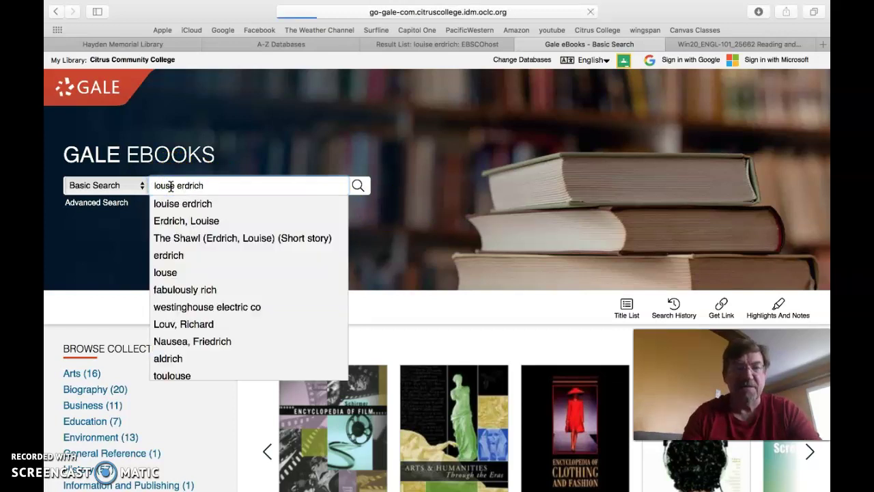
click(195, 204)
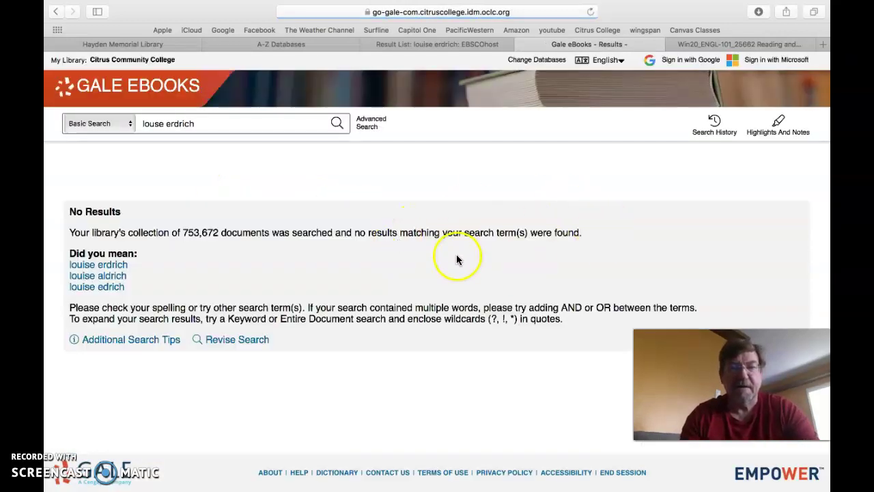
click(55, 14)
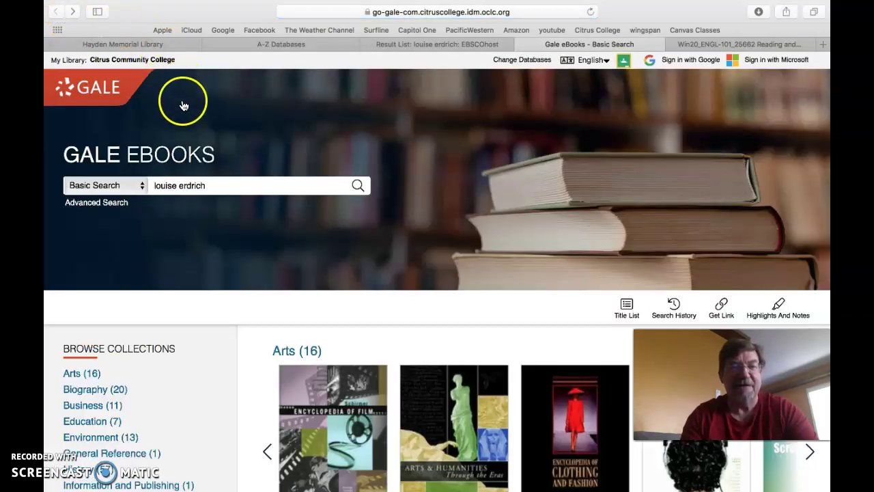
- Search Gale eBooks for the suggested term "Erdrich, Louise"
click(207, 183)
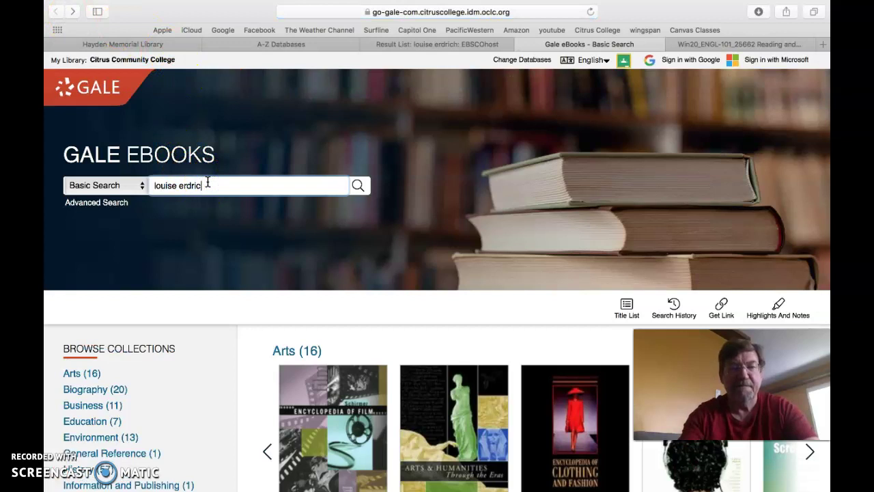
key(BackSpace)
key(BackSpace)
key(BackSpace)
key(BackSpace)
key(BackSpace)
key(BackSpace)
key(BackSpace)
key(BackSpace)
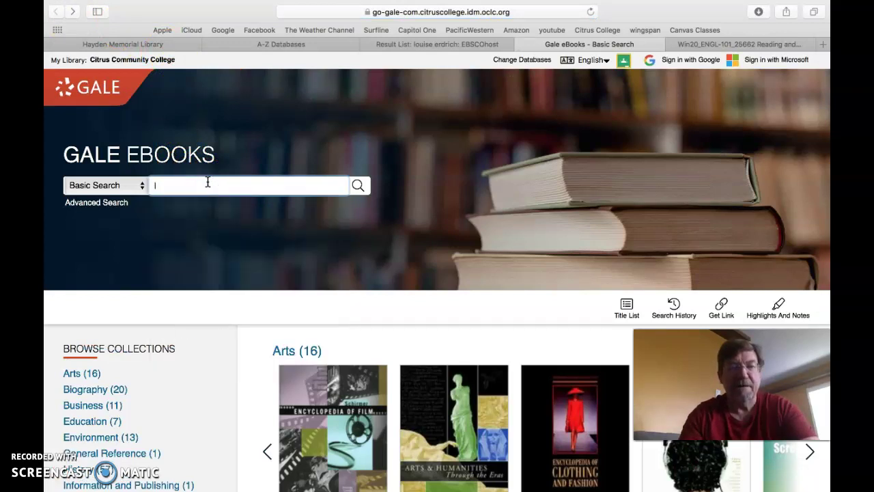
text(ouise)
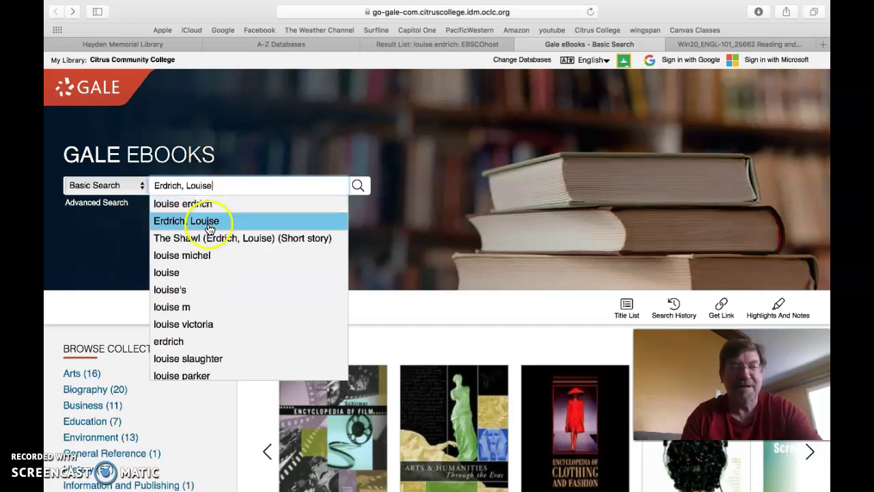
click(210, 225)
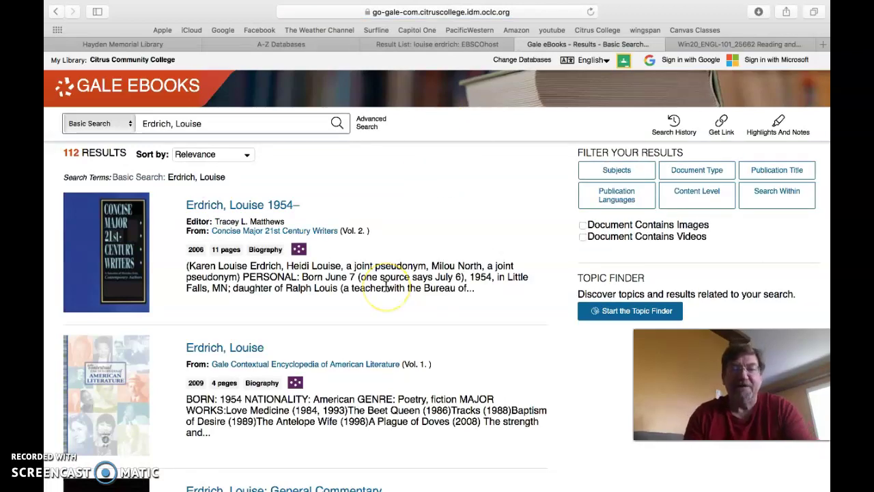
- Examine the Gale eBooks results for their source volumes, page lengths and document types such as Biography or Commentary
scroll(386, 287, down, 6)
scroll(385, 280, up, 6)
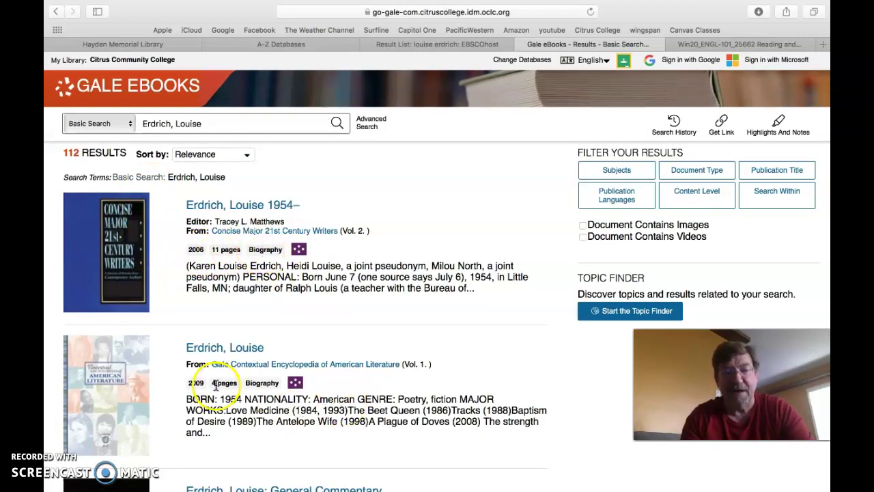
scroll(410, 366, down, 3)
scroll(410, 367, down, 1)
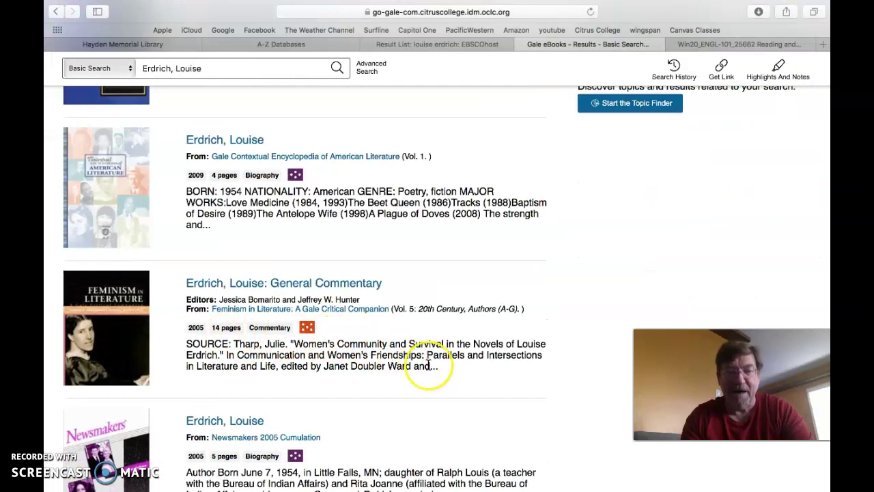
scroll(428, 365, up, 3)
scroll(428, 365, down, 9)
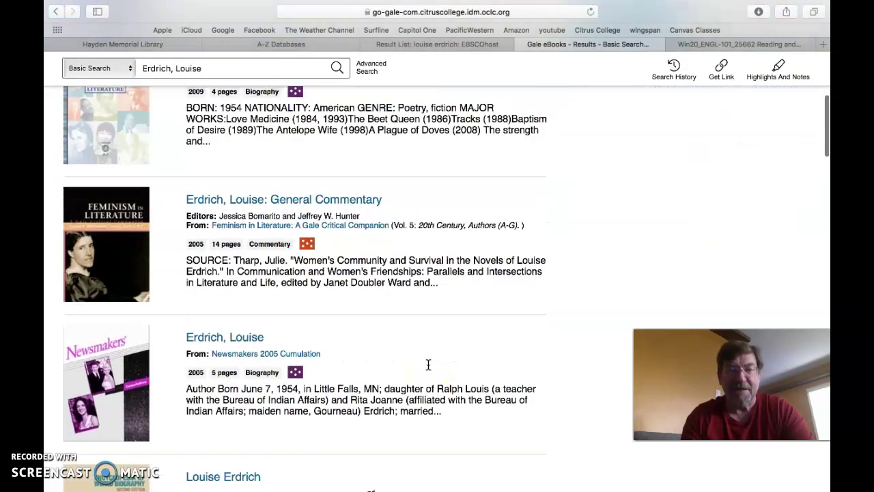
scroll(428, 365, up, 9)
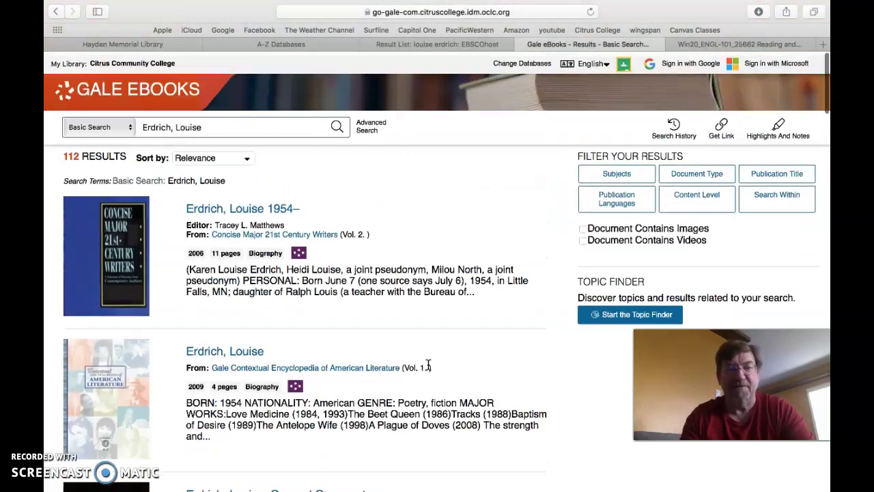
- Open the "Erdrich, Louise 1954–" biography from Concise Major 21st Century Writers and dismiss the feedback survey
click(232, 204)
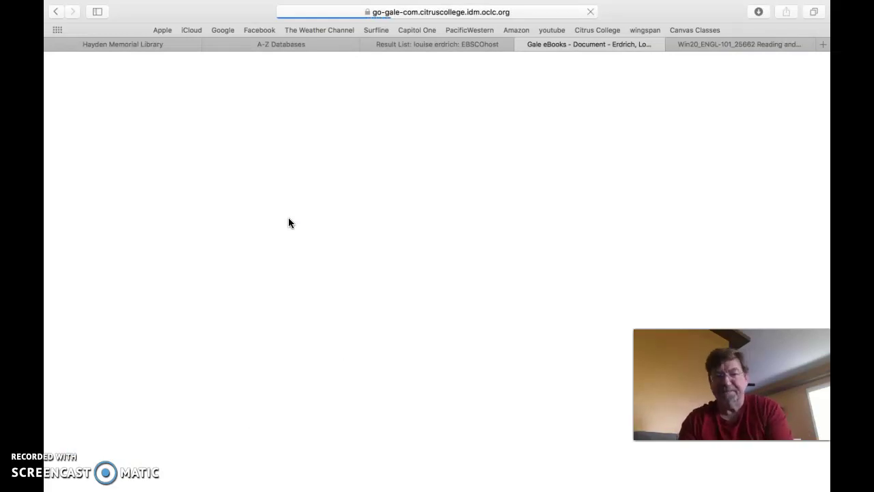
click(245, 247)
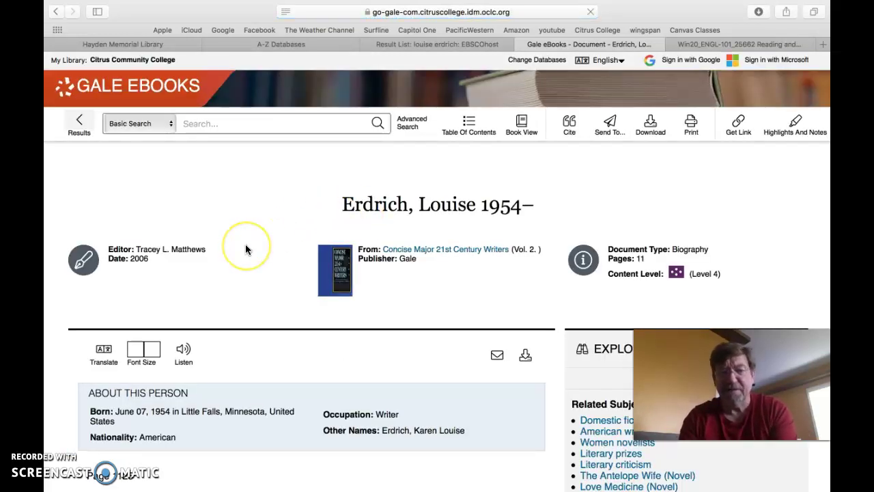
scroll(246, 247, down, 3)
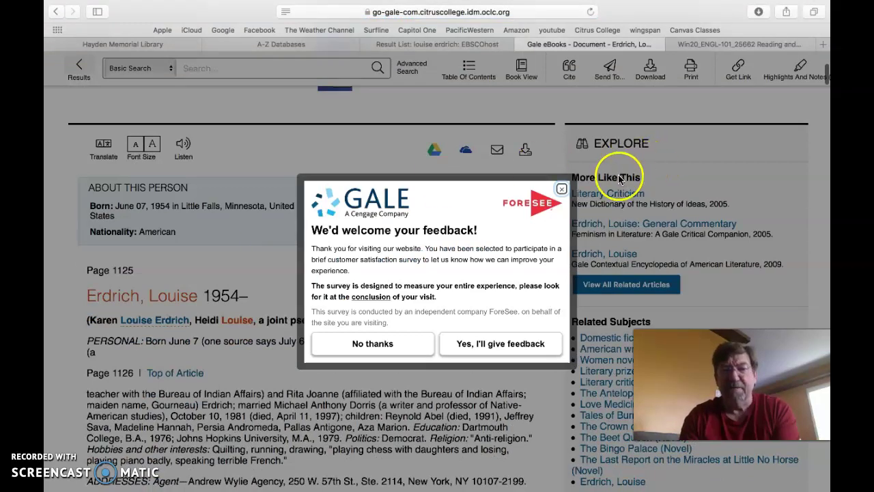
click(561, 188)
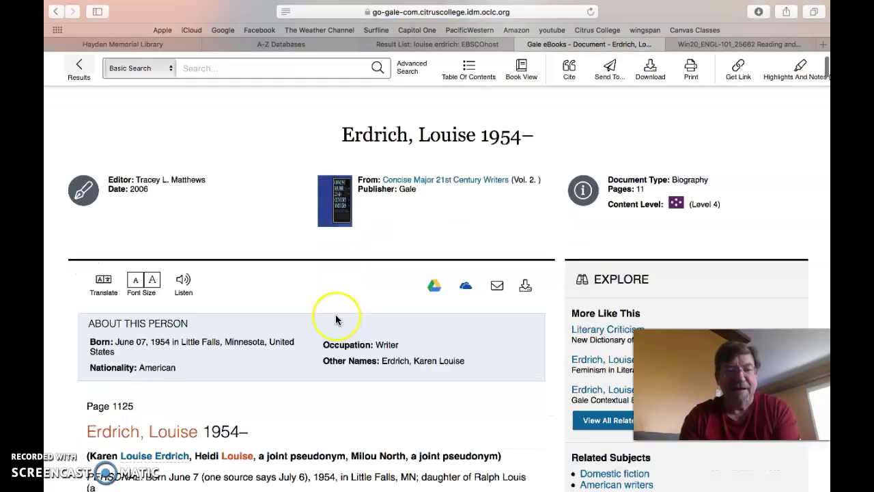
- Read through the biography article, covering the author's personal details, career, awards, sidelights and the discussion of her novels
scroll(335, 317, down, 10)
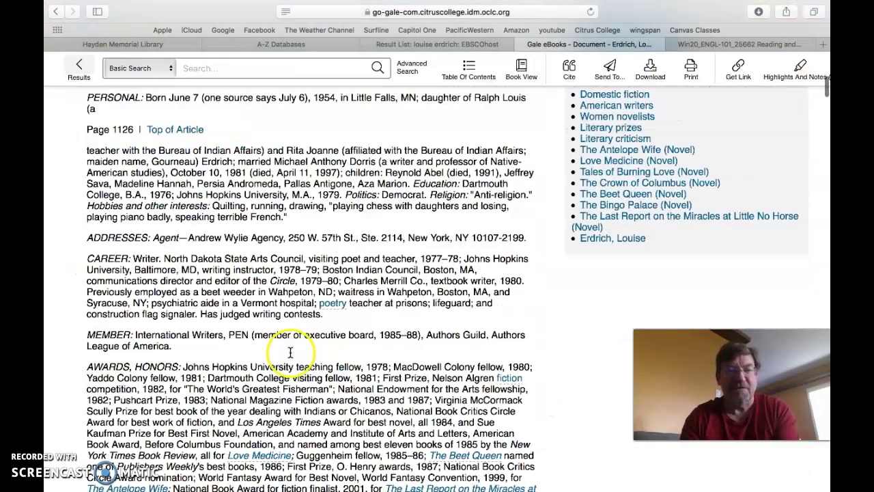
scroll(289, 352, down, 2)
scroll(279, 297, down, 1)
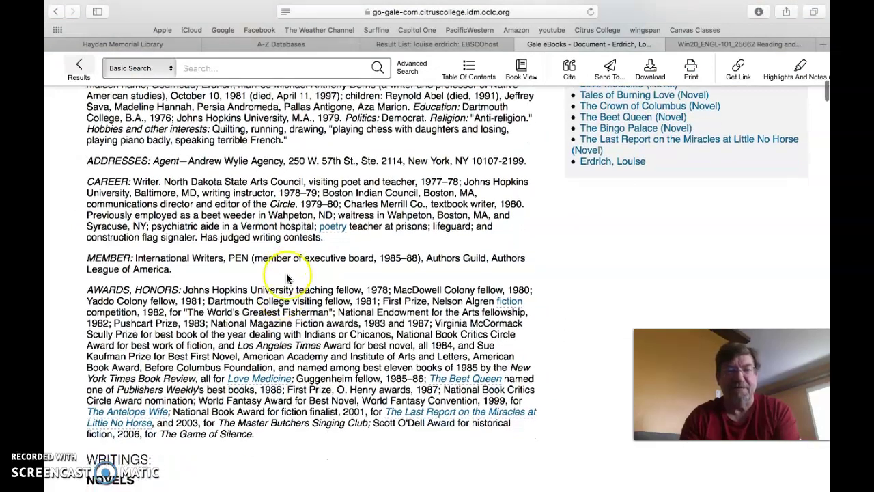
scroll(286, 273, down, 15)
scroll(286, 276, down, 15)
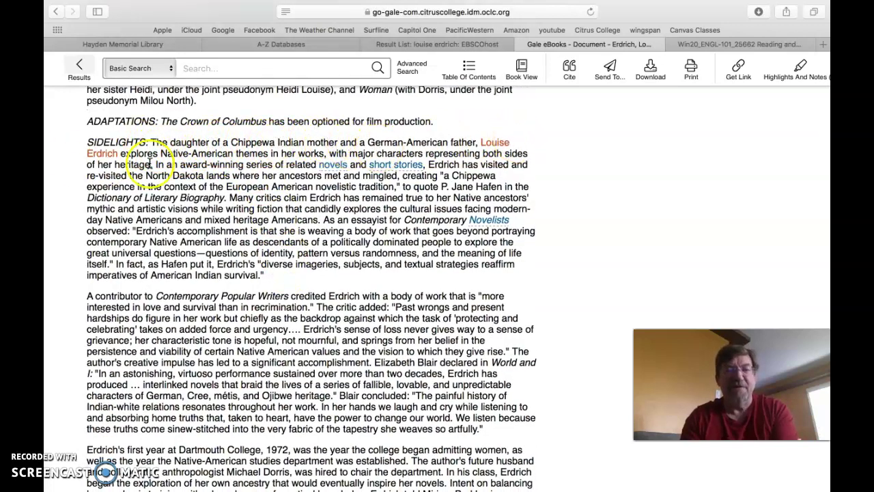
scroll(332, 293, down, 10)
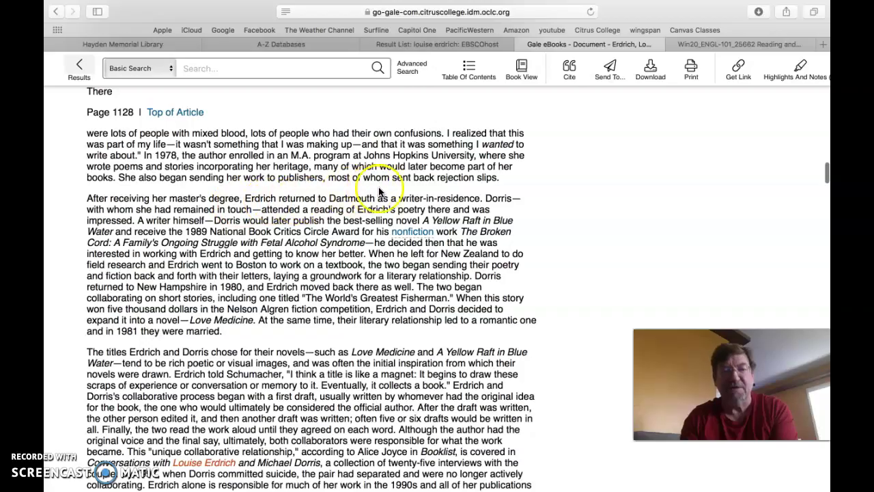
scroll(380, 368, down, 1)
scroll(380, 369, down, 15)
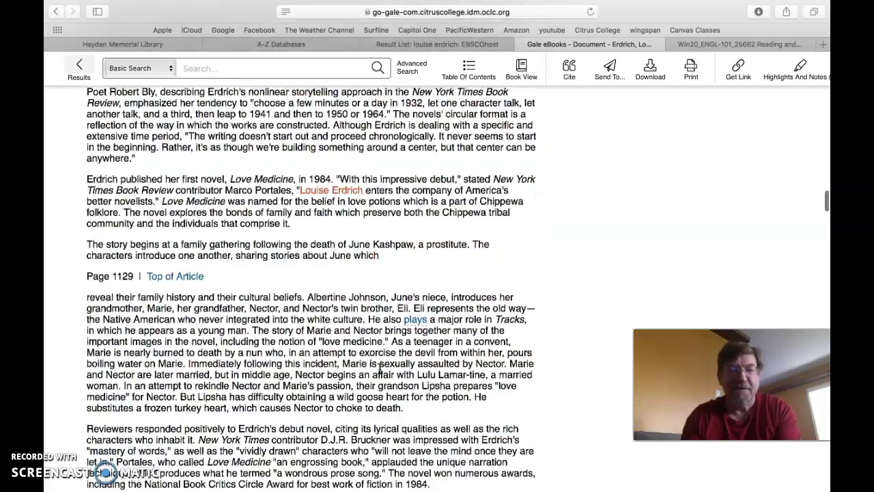
scroll(380, 369, down, 5)
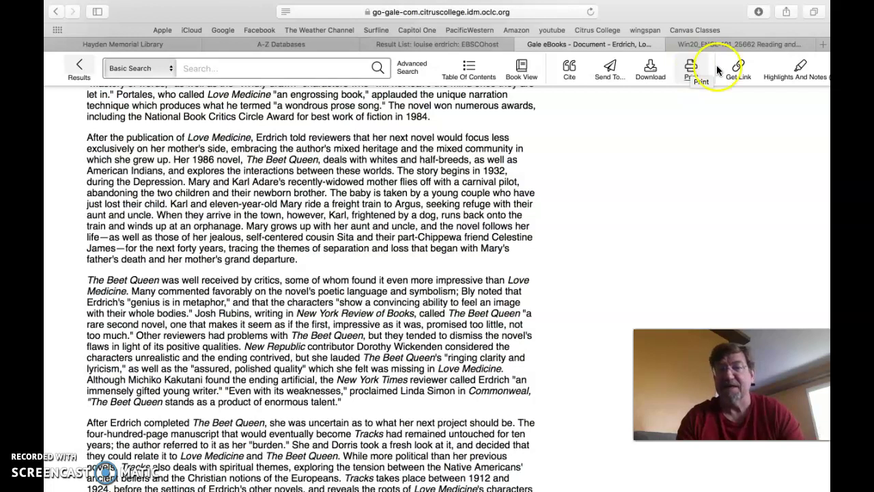
- Return to the Gale eBooks results list, and open the Gale Literature database from the library's A-Z Databases page
click(801, 67)
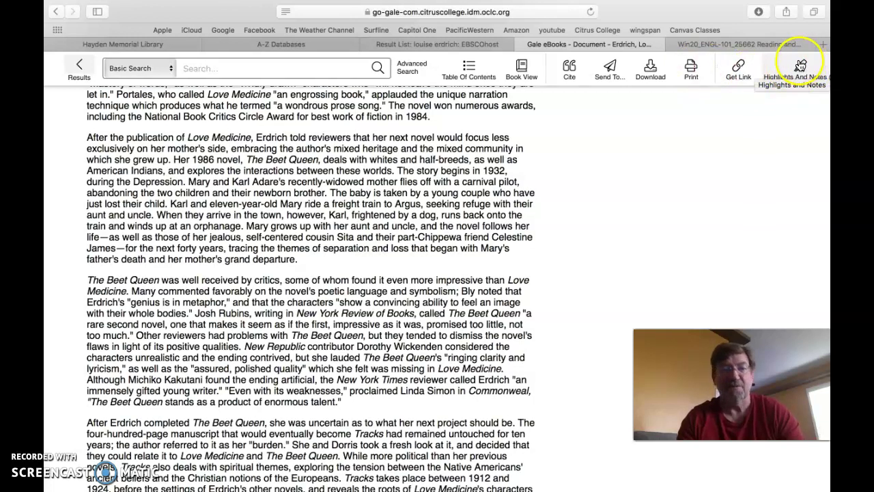
click(58, 12)
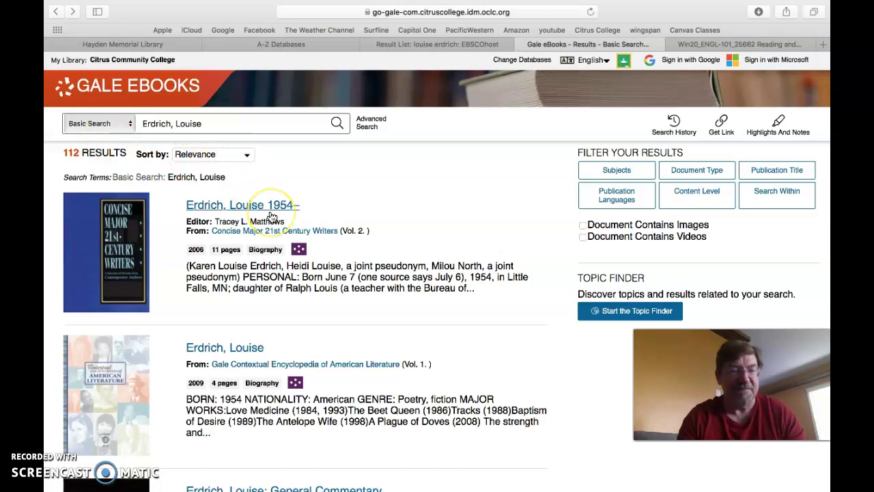
click(283, 207)
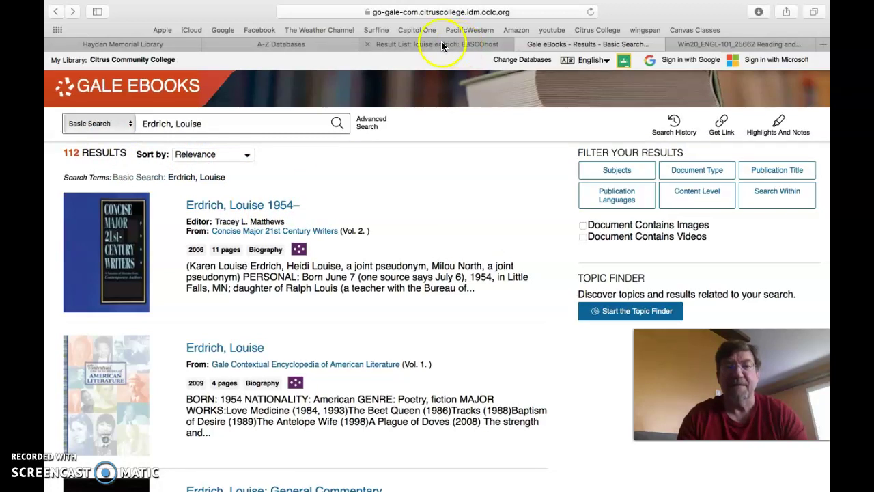
click(274, 45)
click(174, 189)
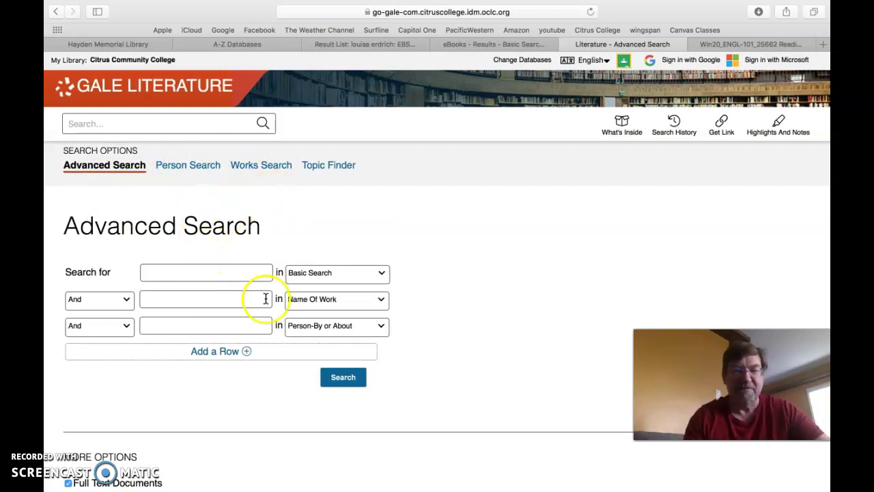
- Run a Person Search for "louise erdrich" in Gale Literature and open the results for "Erdrich, Louise"
click(178, 167)
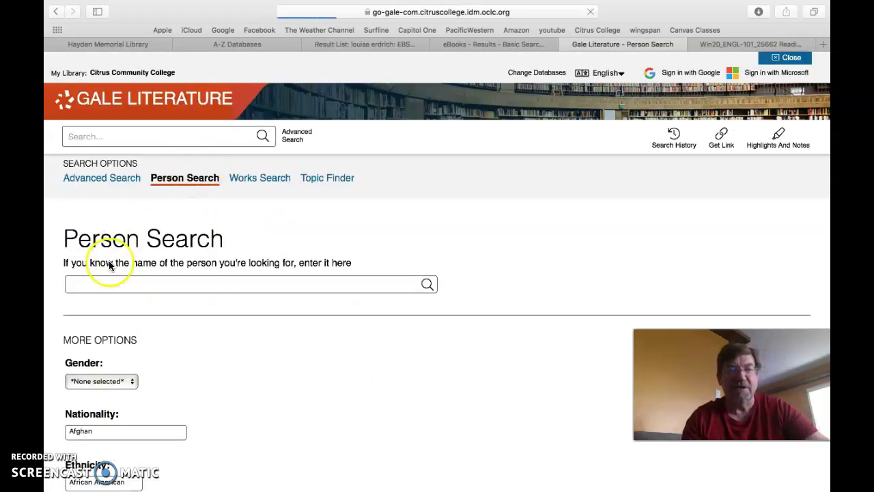
click(110, 268)
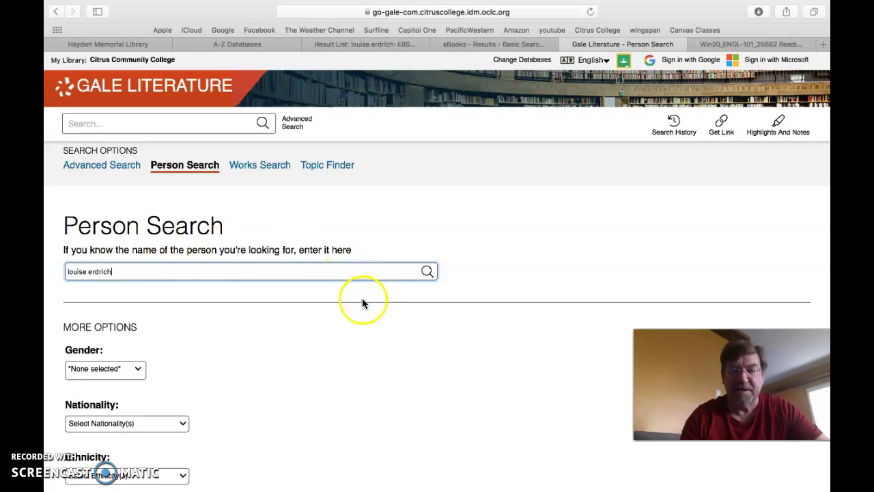
click(428, 271)
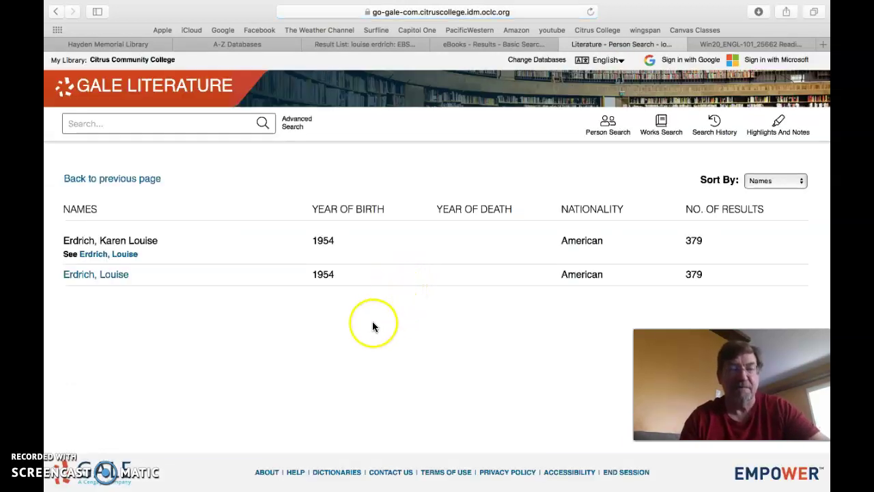
click(99, 279)
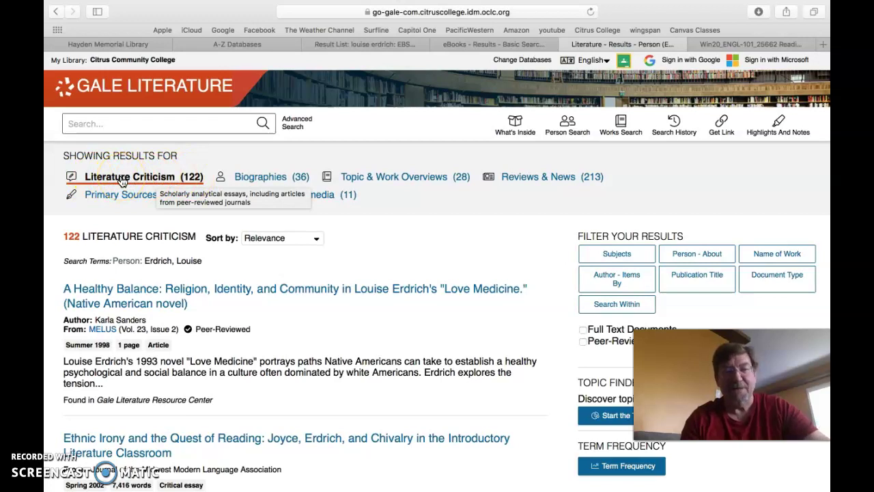
- Show the Biographies results for Louise Erdrich and examine their sources, word counts and document types, such as Biography or Interview
click(260, 179)
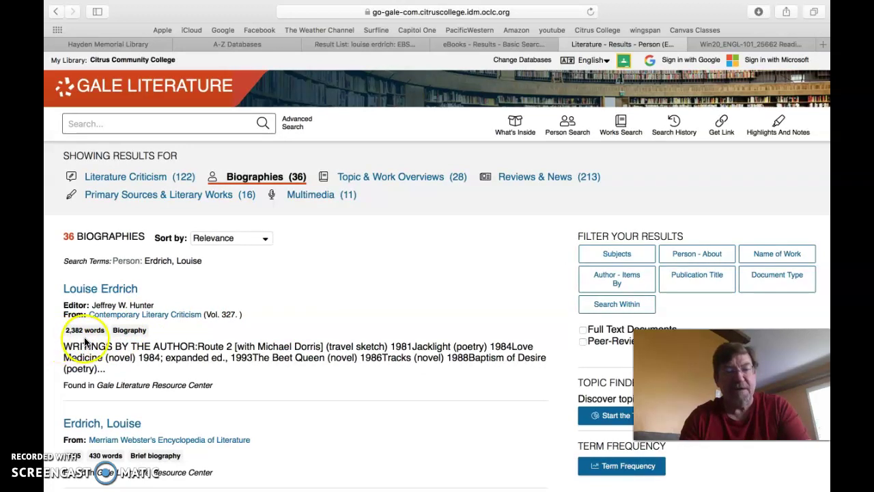
scroll(254, 343, down, 3)
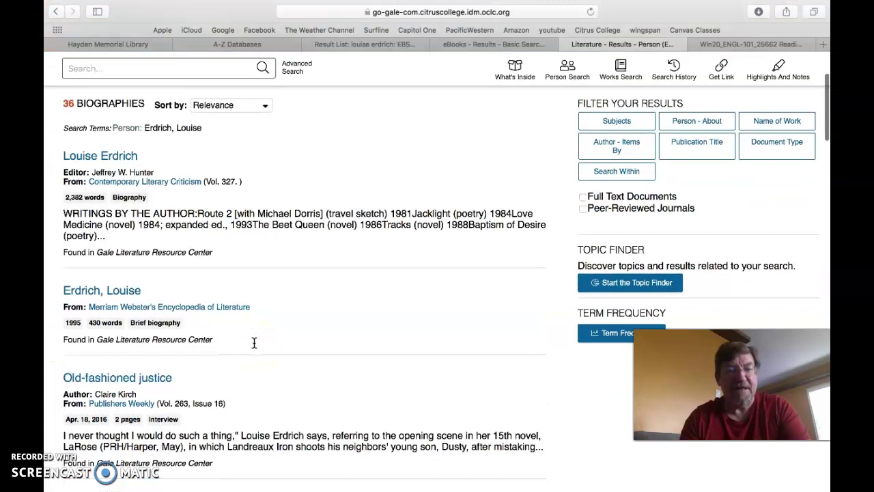
scroll(265, 361, down, 1)
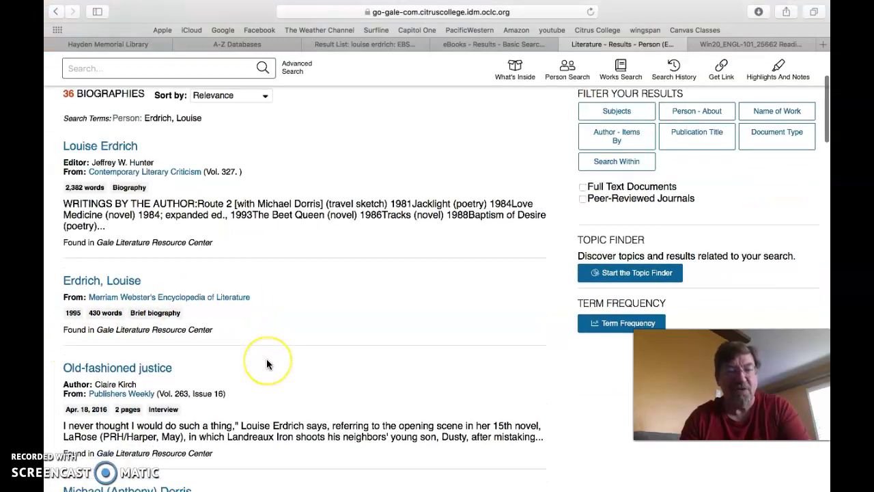
scroll(267, 364, down, 3)
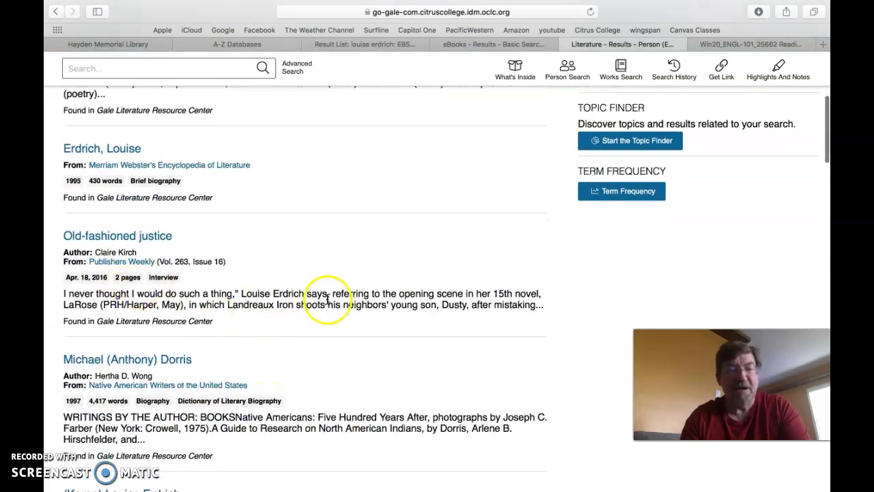
scroll(319, 317, down, 1)
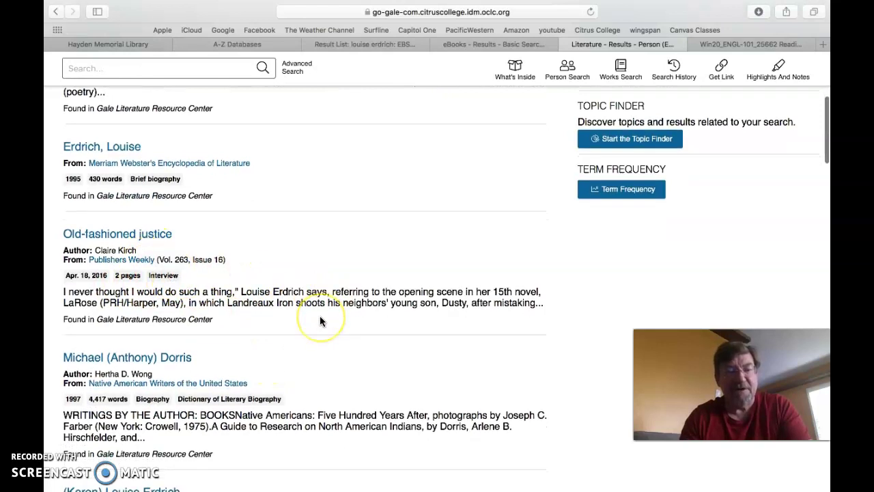
scroll(320, 316, down, 5)
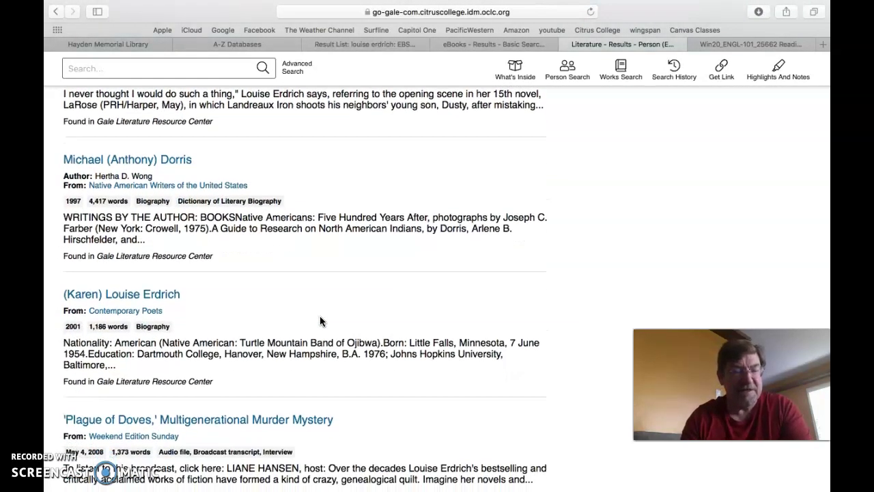
scroll(320, 321, down, 1)
scroll(320, 321, down, 4)
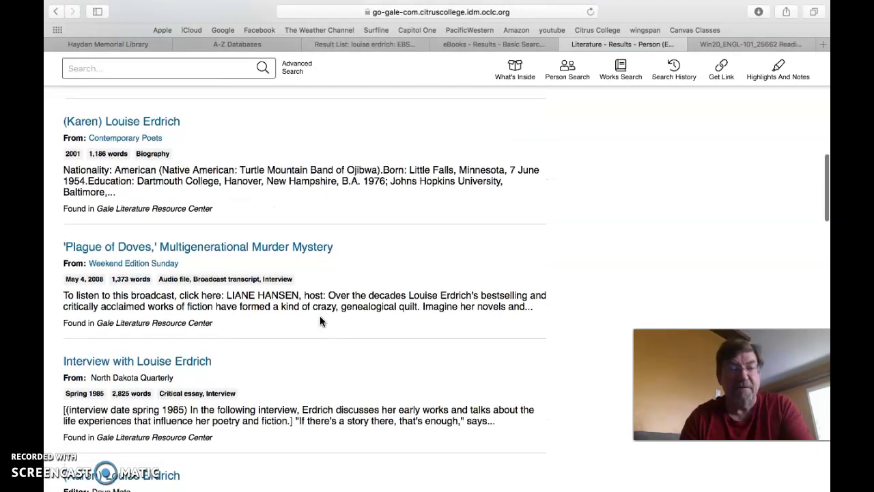
scroll(319, 315, down, 1)
click(329, 325)
scroll(330, 331, down, 3)
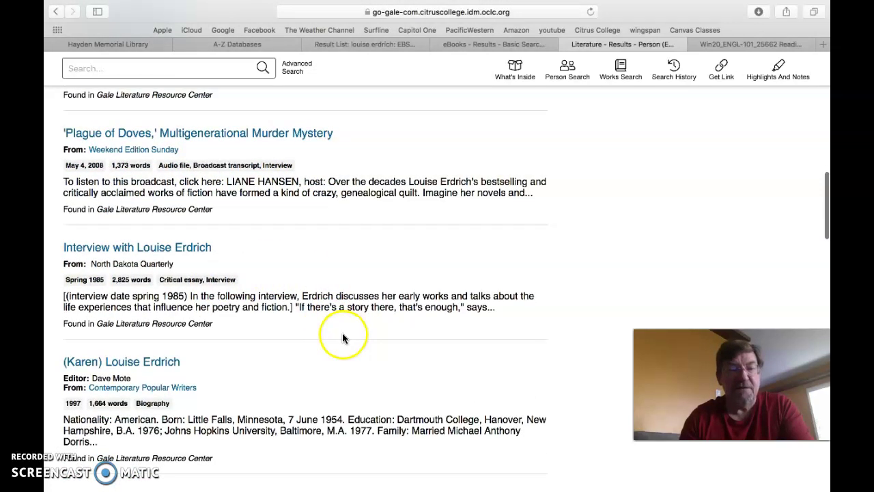
- Open "Interview with Louise Erdrich" from North Dakota Quarterly, read through its introduction and first questions, and return to the biography results
click(152, 250)
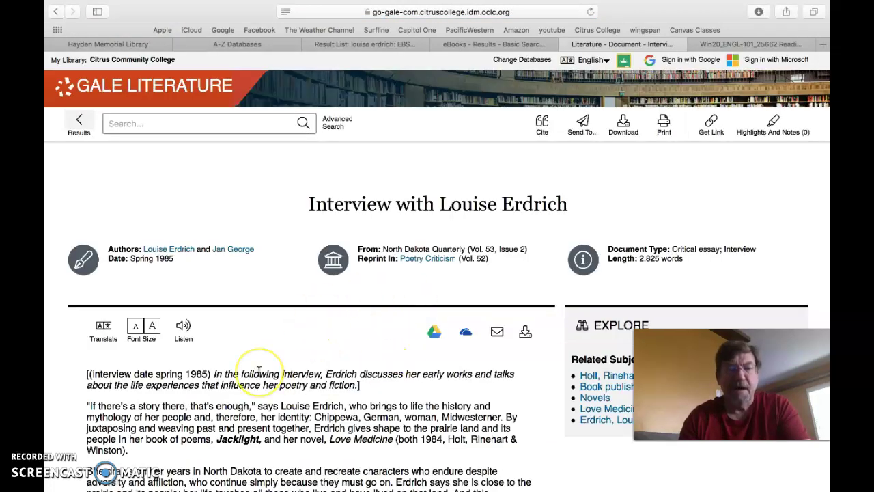
scroll(258, 370, down, 5)
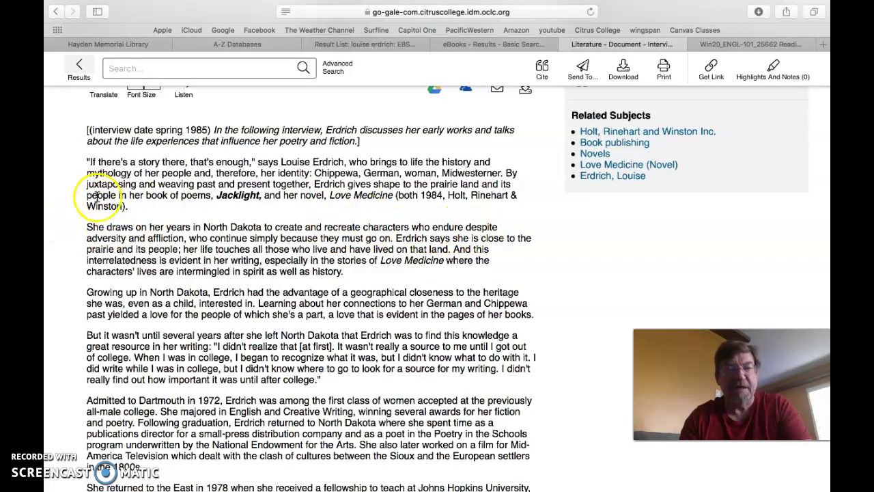
scroll(304, 333, down, 1)
scroll(304, 332, down, 10)
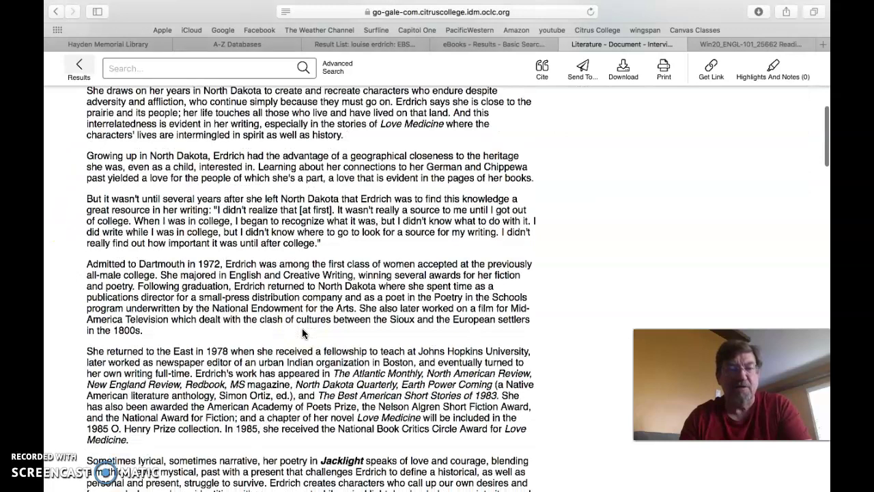
scroll(304, 332, down, 9)
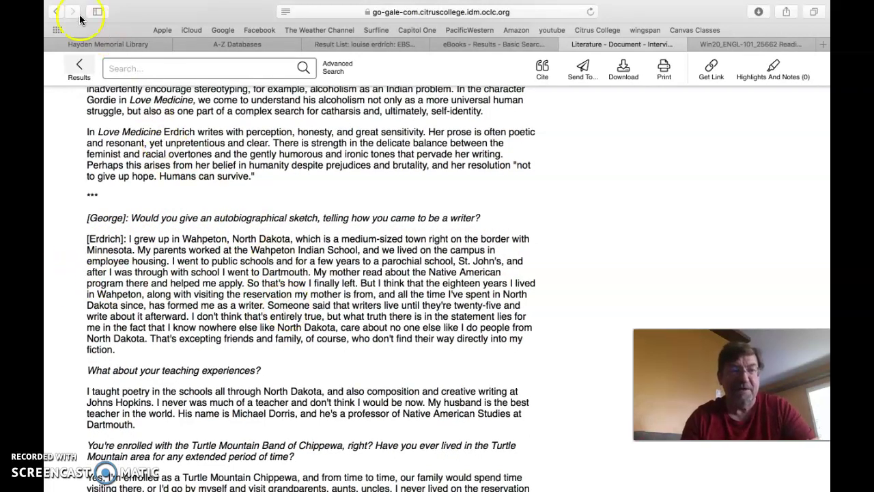
click(54, 11)
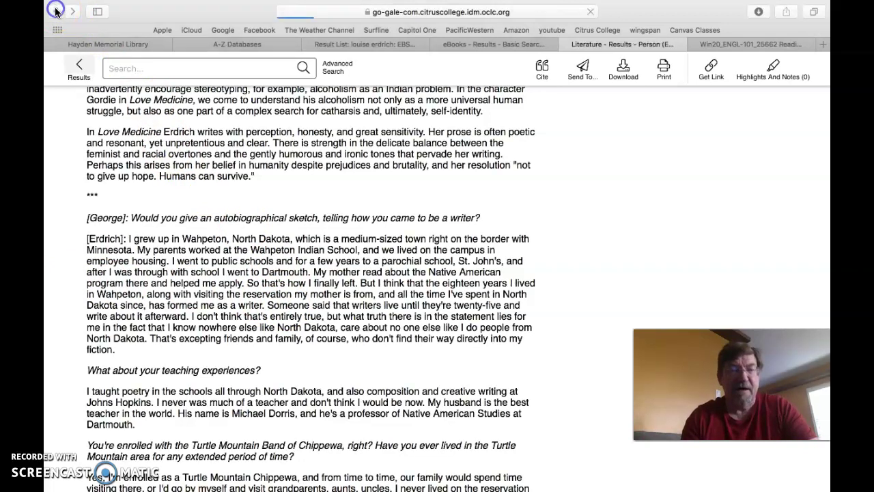
click(55, 11)
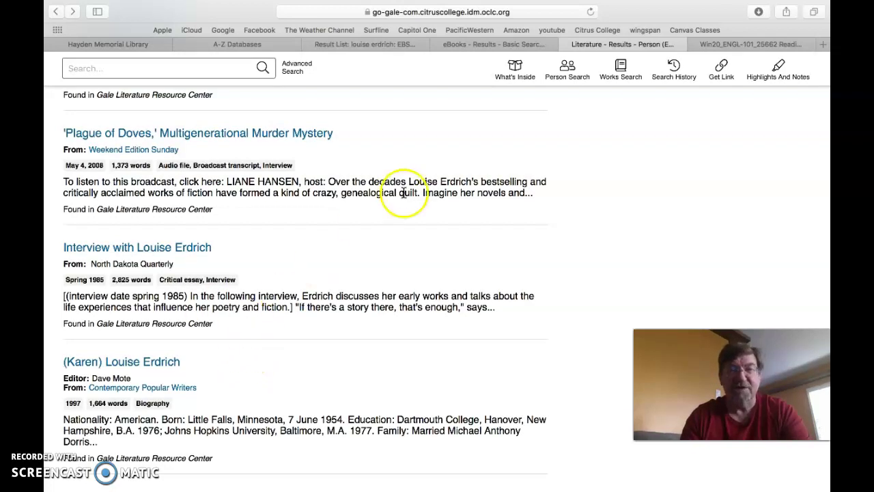
- Search Google for "scholar" in a new browser tab and open the Google Scholar site
click(825, 44)
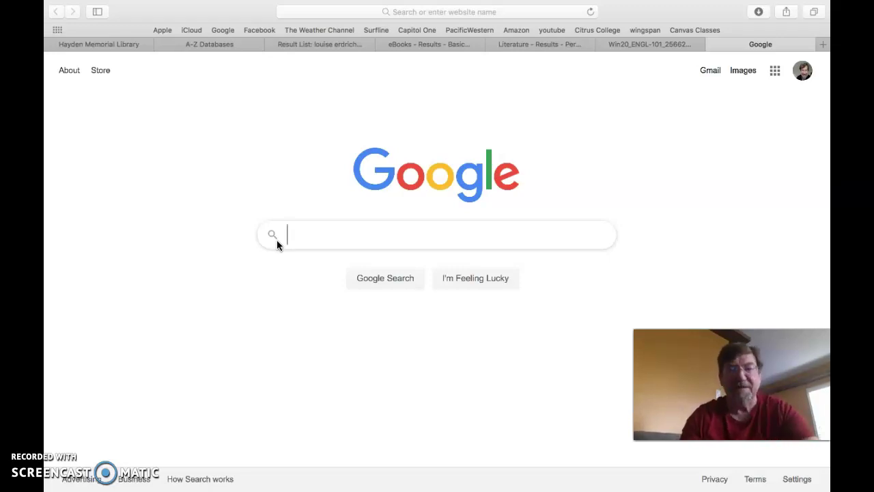
text(scholar)
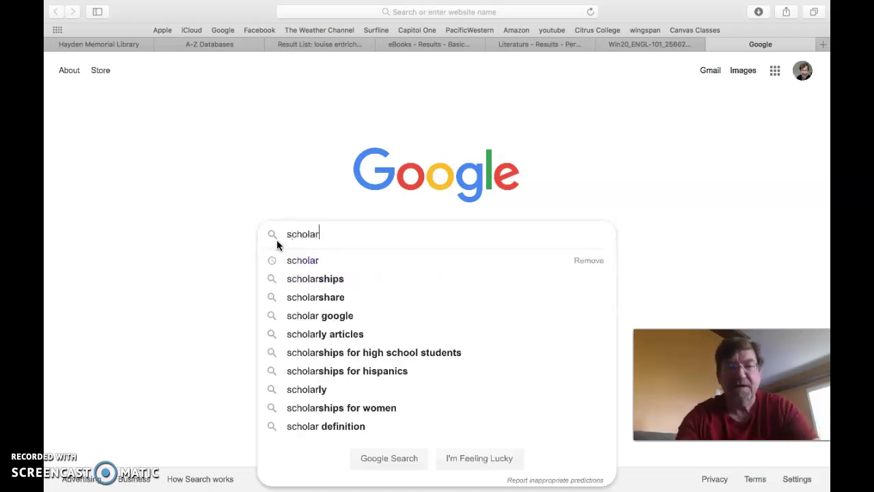
key(Return)
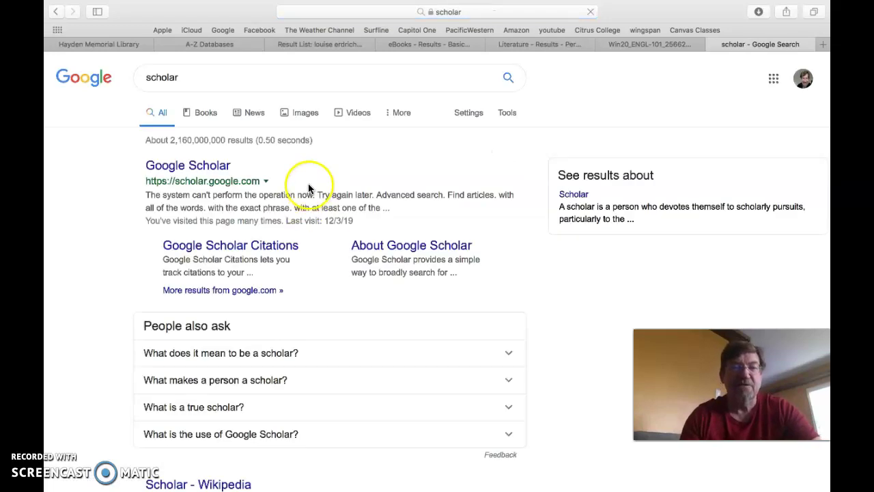
click(164, 170)
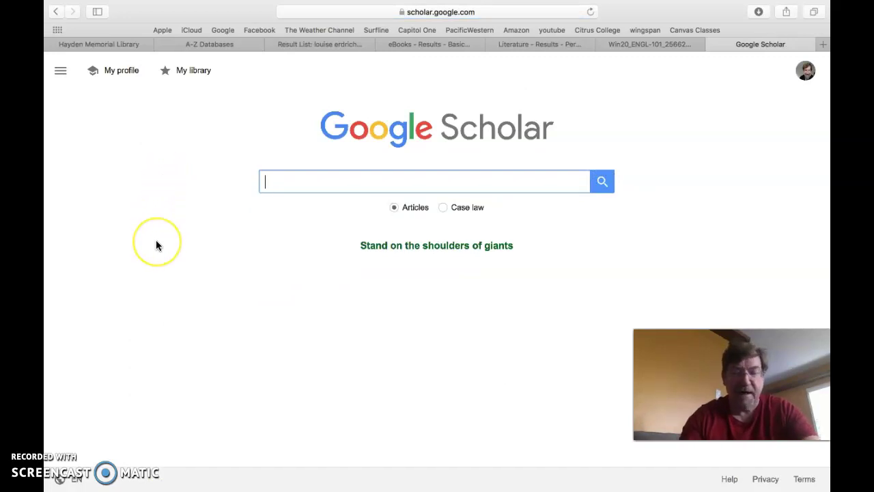
- Search Google Scholar for articles on "louise erdrich biography"
text(louise)
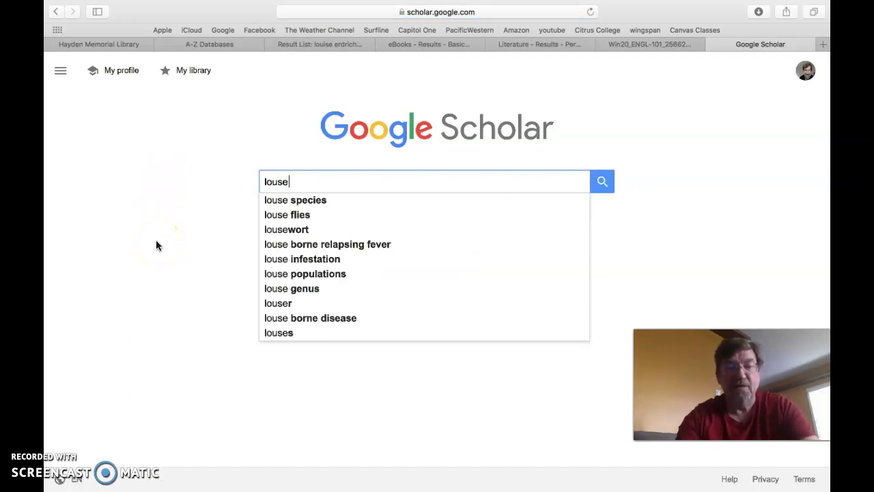
key(BackSpace)
key(BackSpace)
key(BackSpace)
text(ise erdrich biog)
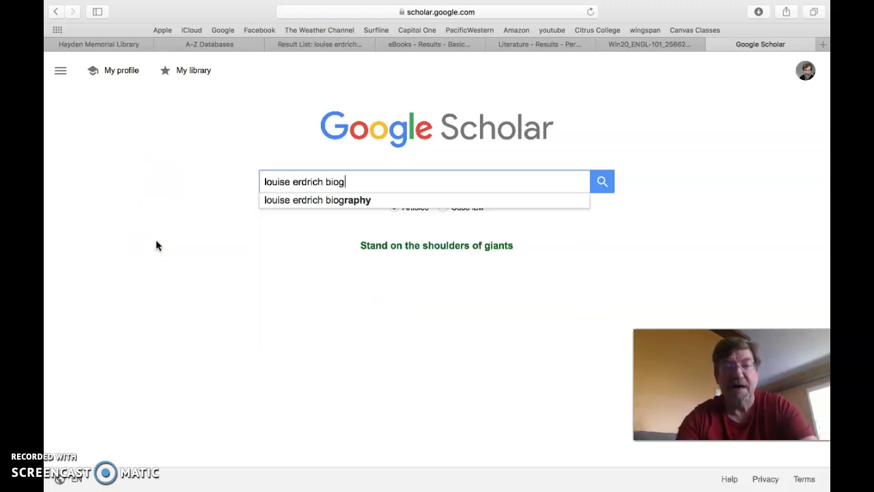
text(raphy)
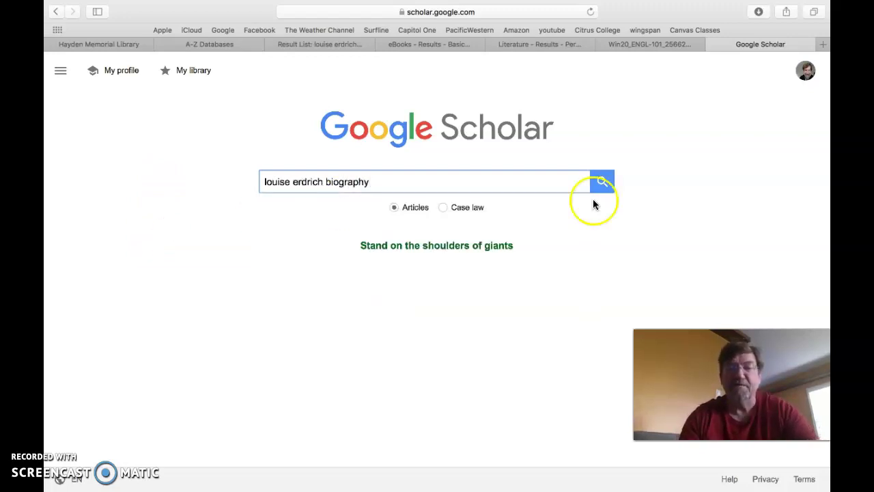
click(604, 181)
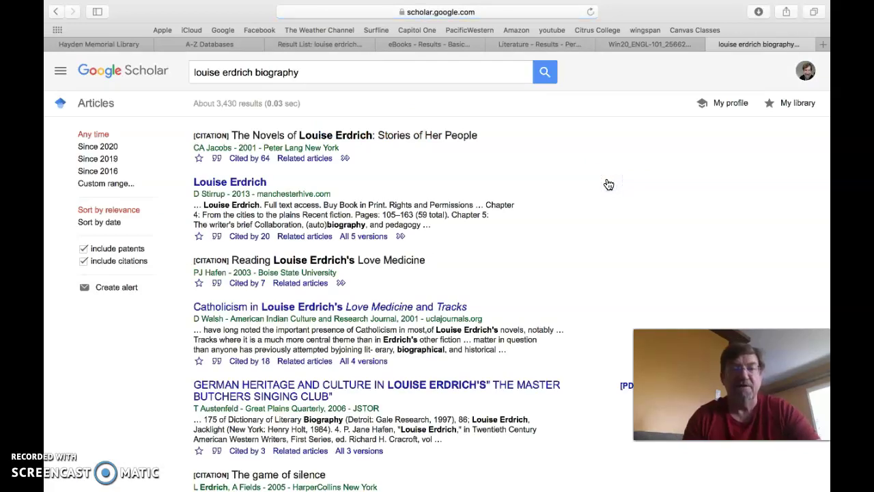
- Examine the Google Scholar results for their titles, sources, citation-only entries and available PDF links
scroll(577, 224, down, 5)
scroll(577, 226, down, 2)
scroll(577, 225, up, 6)
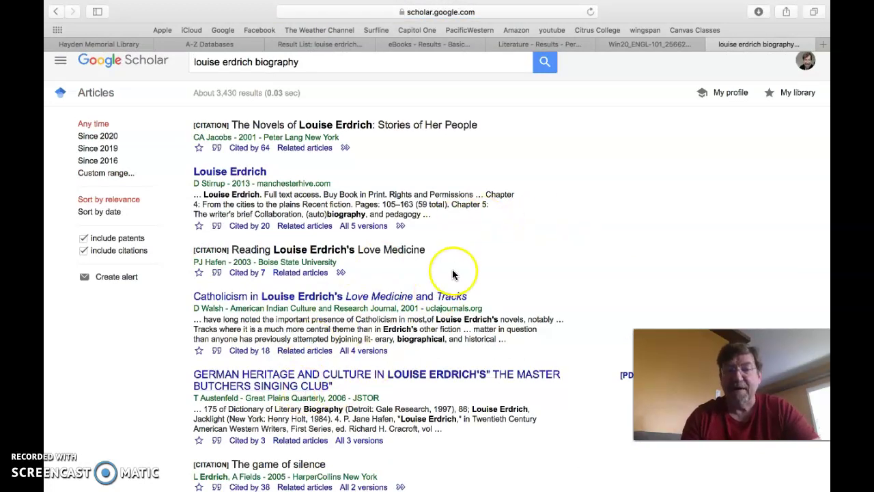
scroll(481, 198, down, 3)
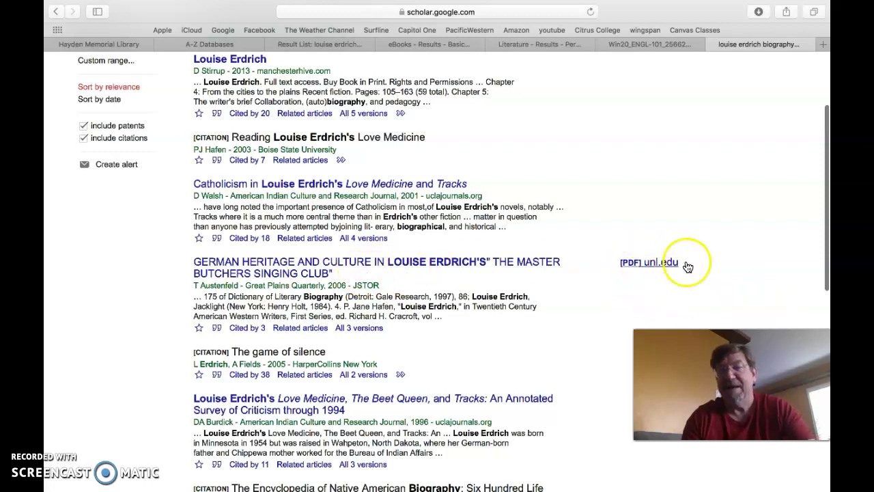
scroll(487, 389, down, 3)
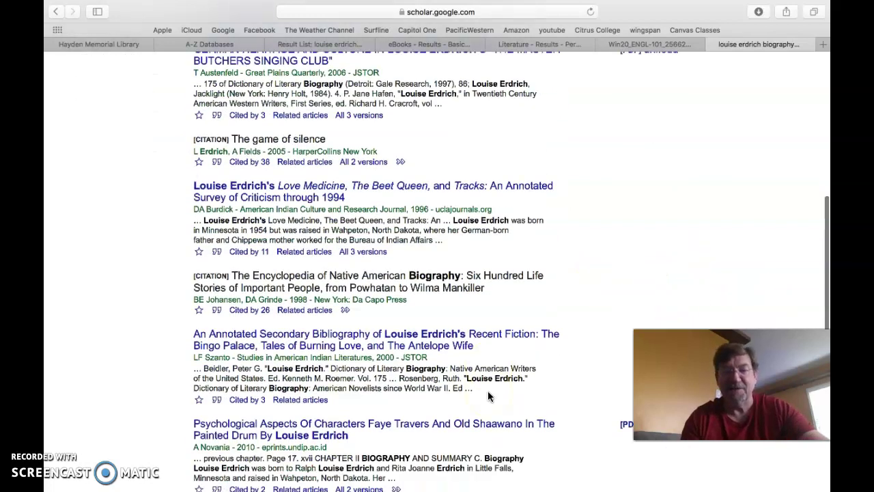
scroll(487, 392, down, 2)
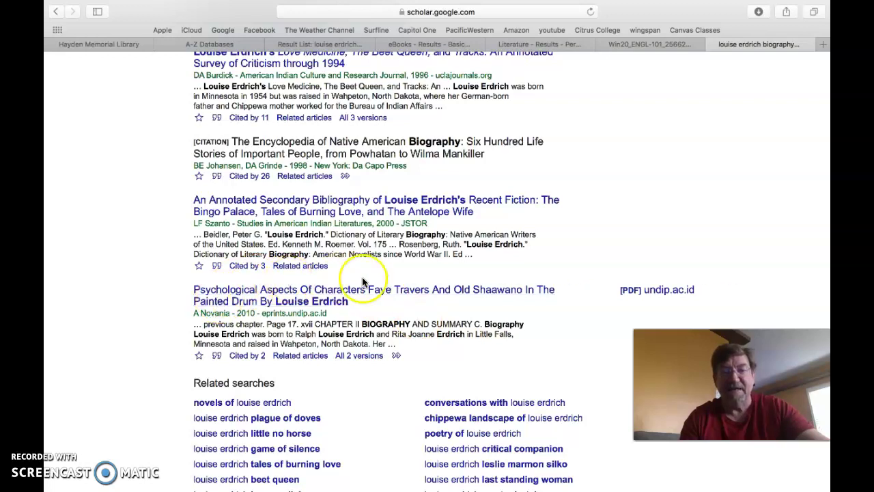
scroll(692, 304, down, 2)
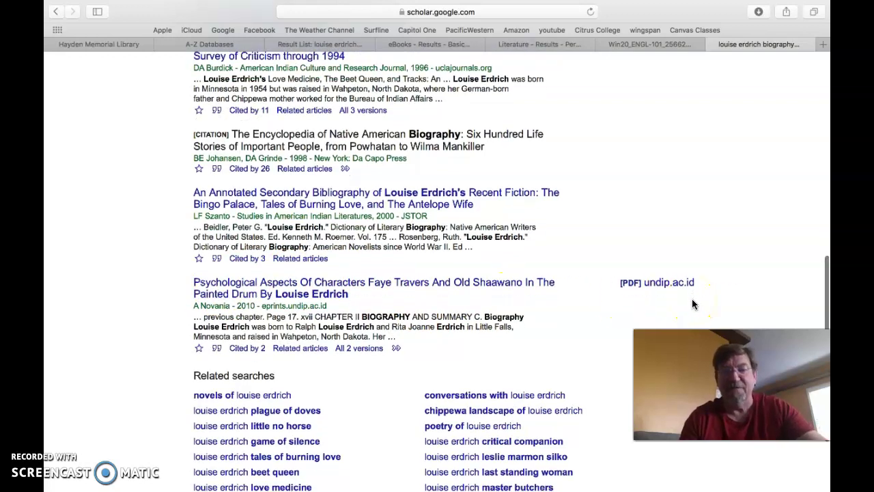
- Go to the second page of the Google Scholar results and open the umn.edu PDF titled "Louise Erdrich"
click(483, 437)
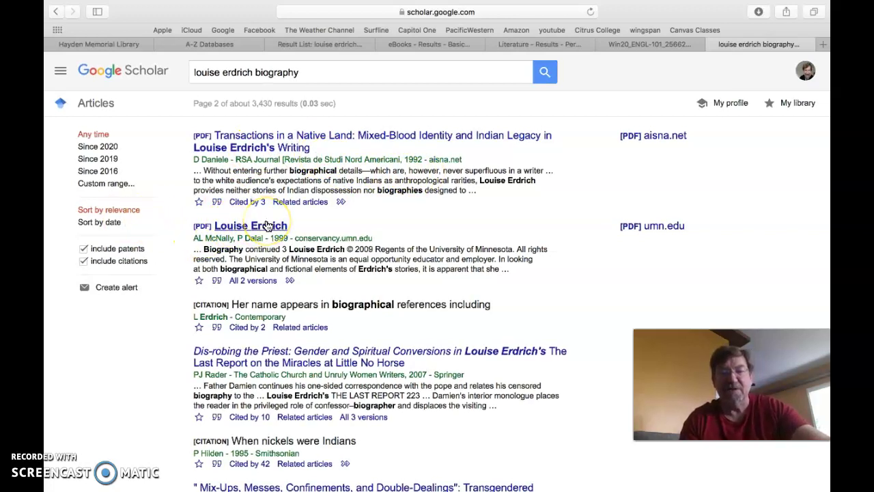
click(667, 228)
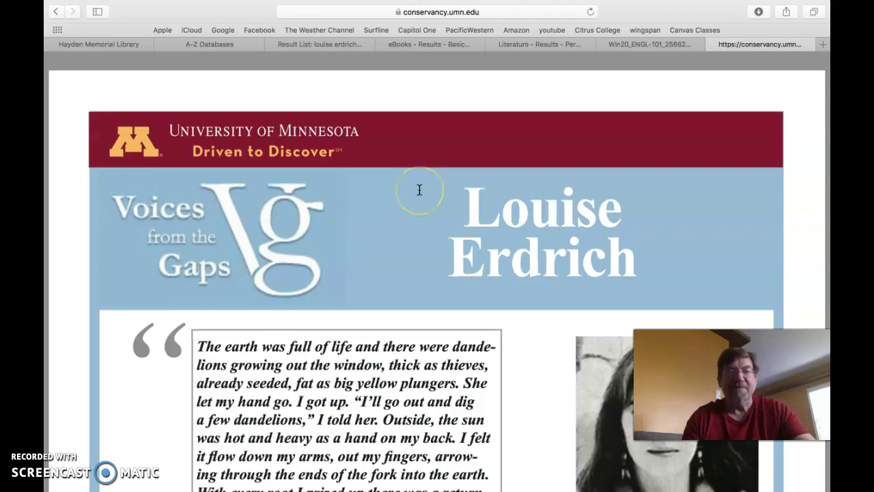
- Read through the biography pages of the University of Minnesota "Voices from the Gaps" PDF and return to the Google Scholar results
scroll(420, 189, down, 5)
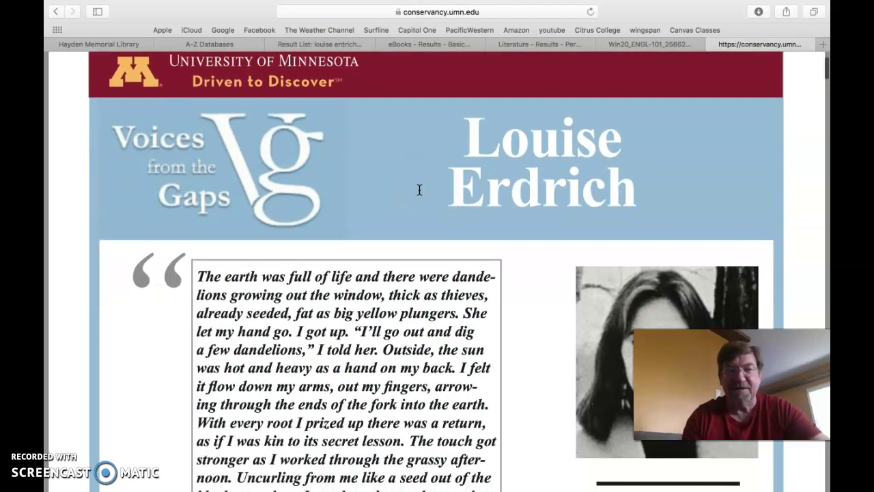
scroll(419, 189, down, 3)
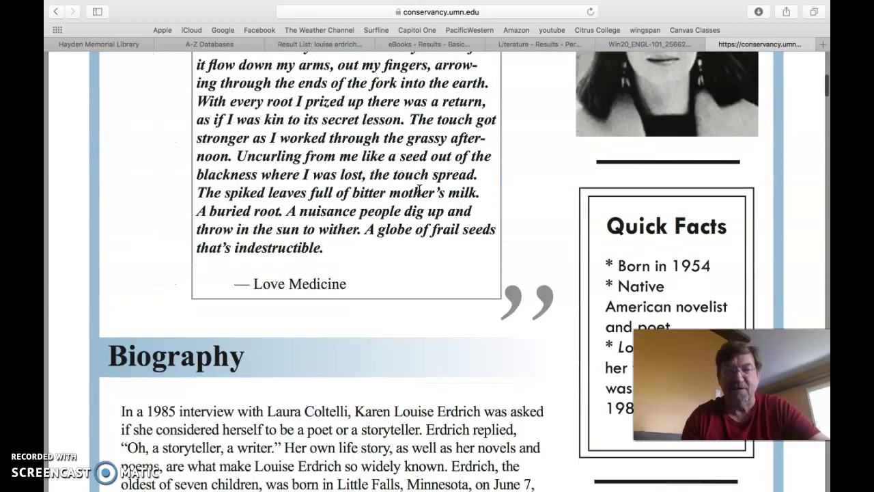
scroll(419, 189, down, 4)
scroll(419, 189, down, 7)
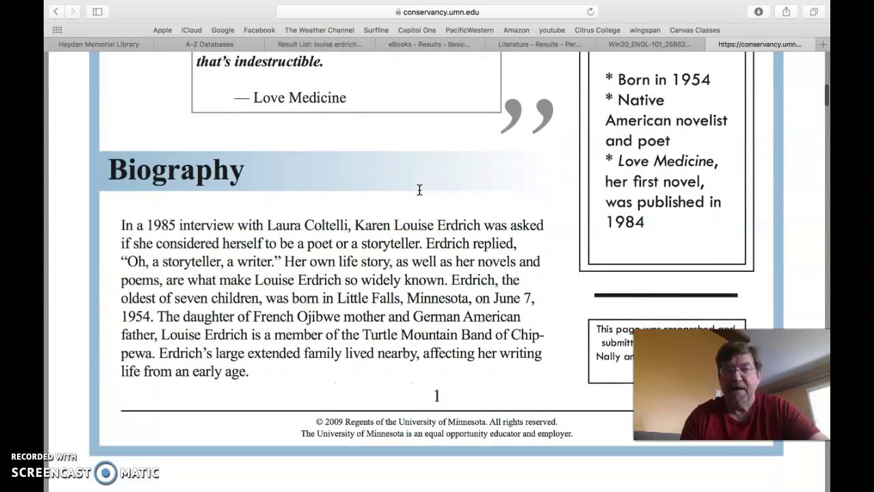
scroll(419, 190, down, 14)
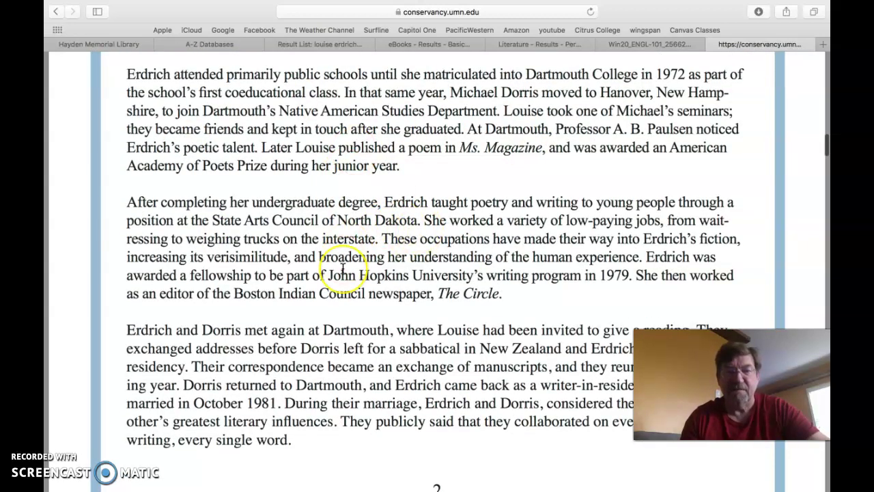
scroll(328, 263, down, 10)
scroll(343, 267, down, 17)
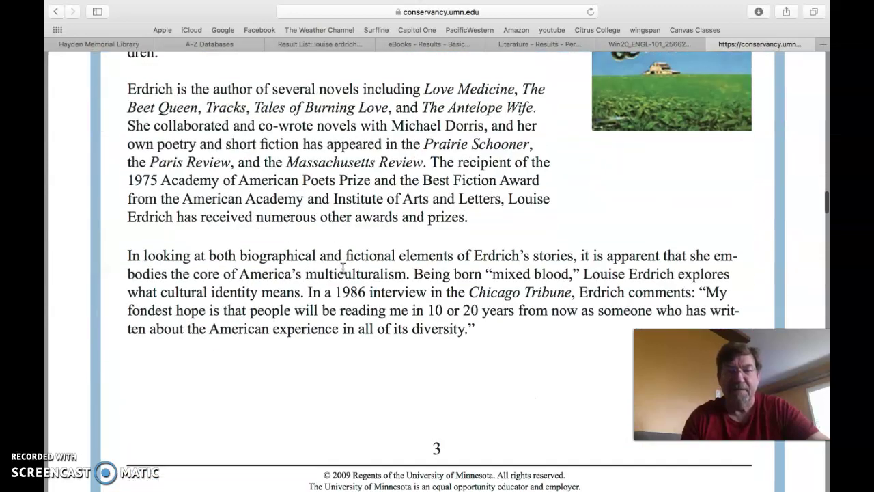
scroll(343, 268, down, 12)
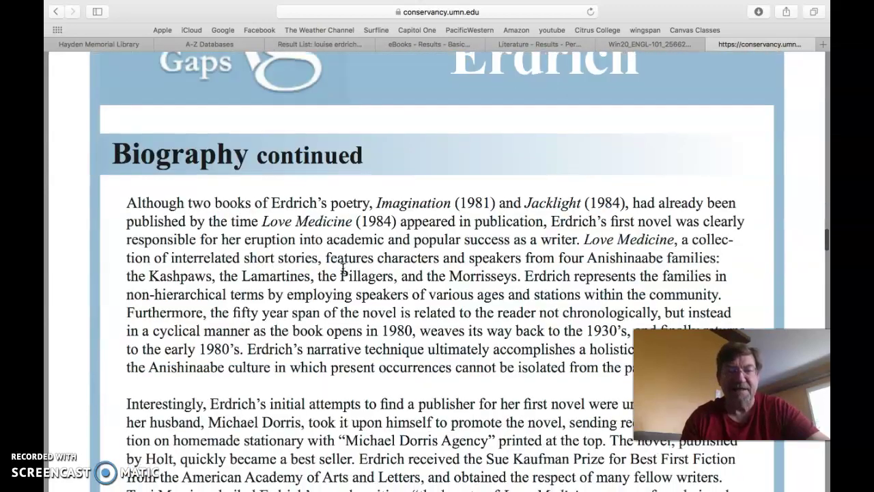
scroll(471, 229, down, 12)
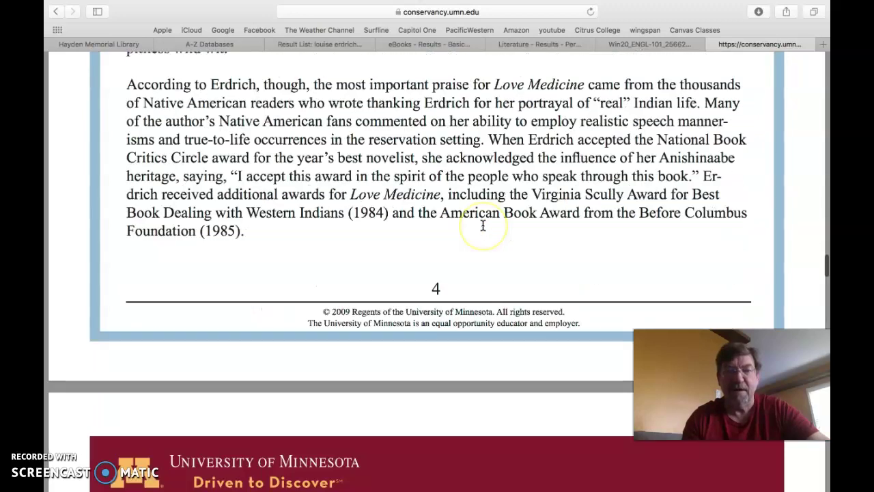
scroll(483, 224, down, 2)
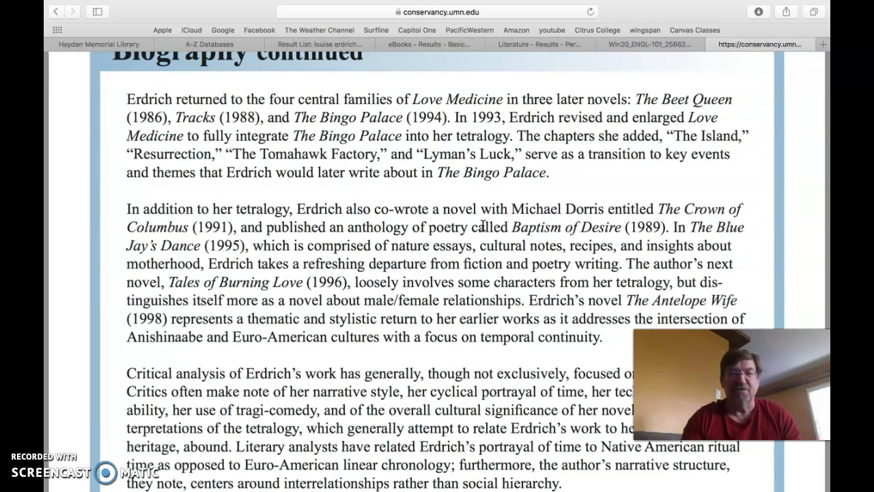
click(56, 13)
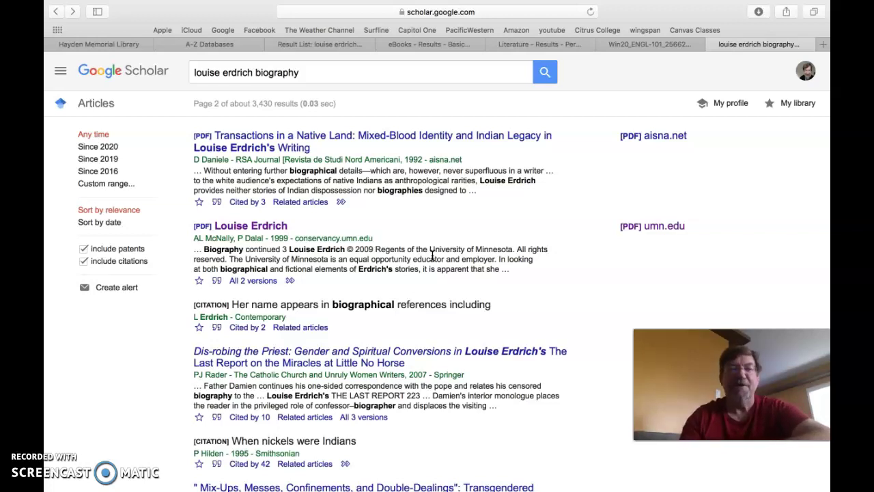
mouse_move(231, 487)
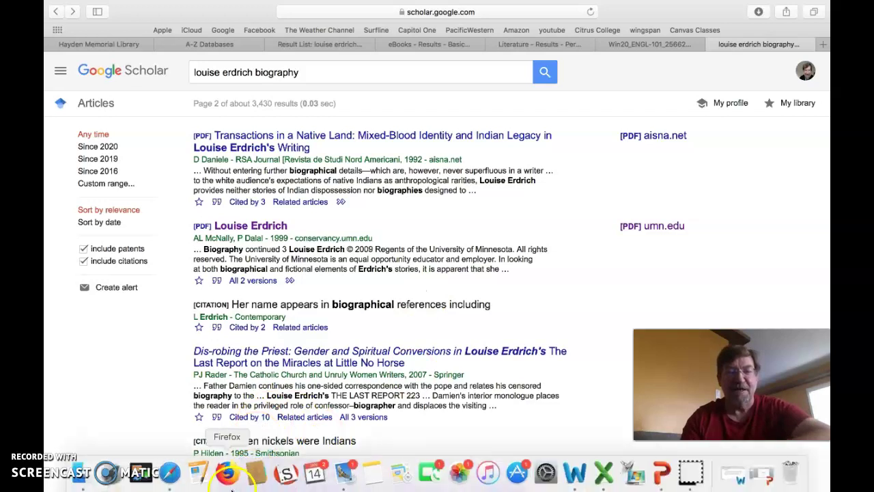
click(700, 480)
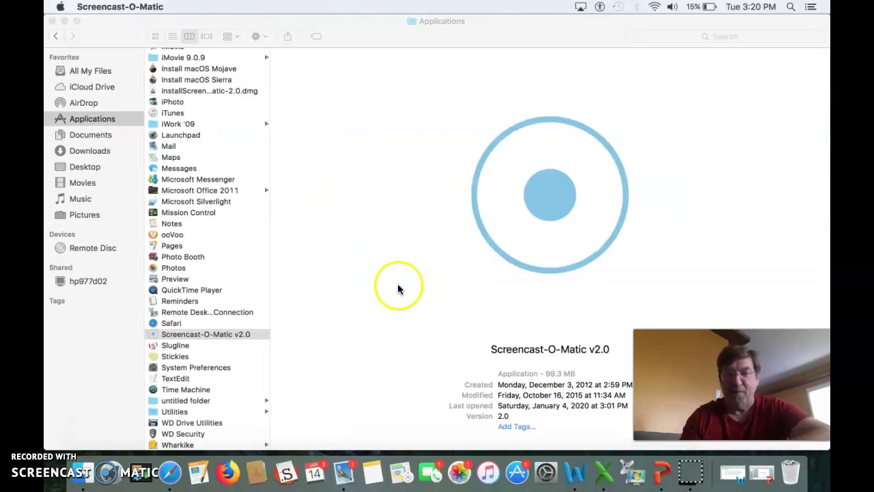